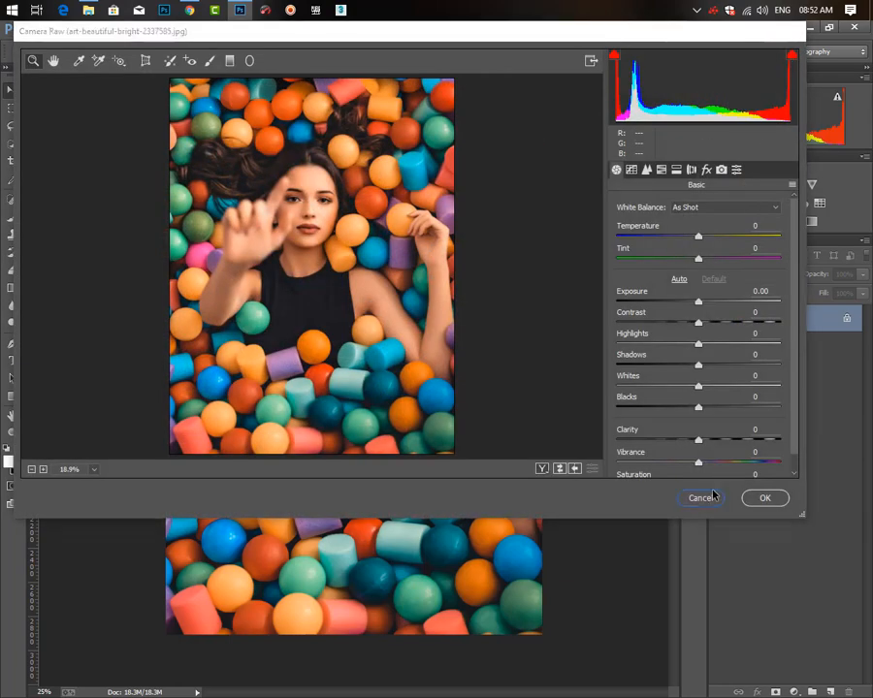
Step: Dismiss the open Camera Raw session, then duplicate the Background layer and open the copy in the Camera Raw Filter
left_click(709, 494)
key("ctrl+j")
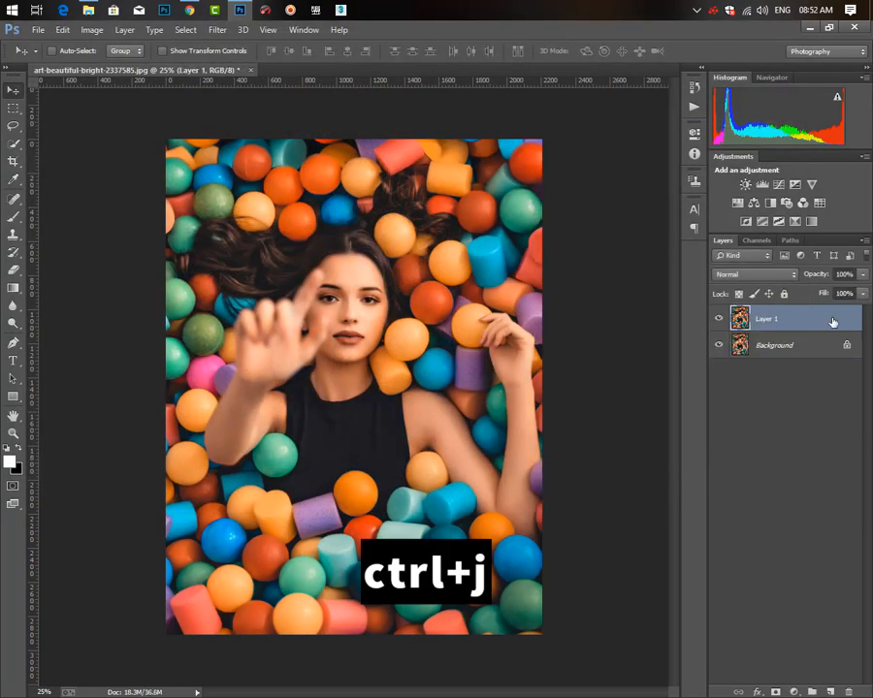
left_click(224, 31)
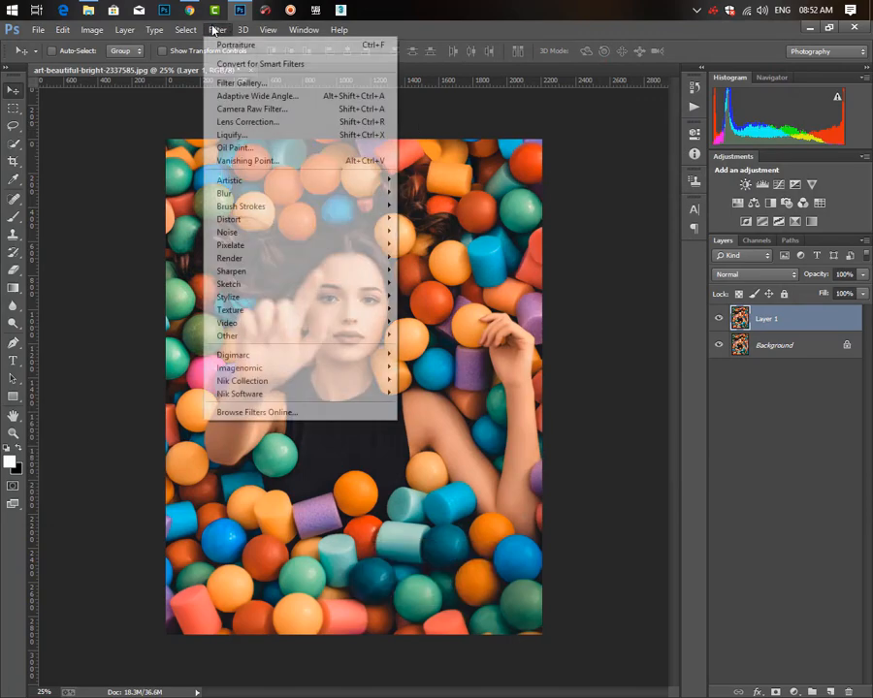
left_click(219, 108)
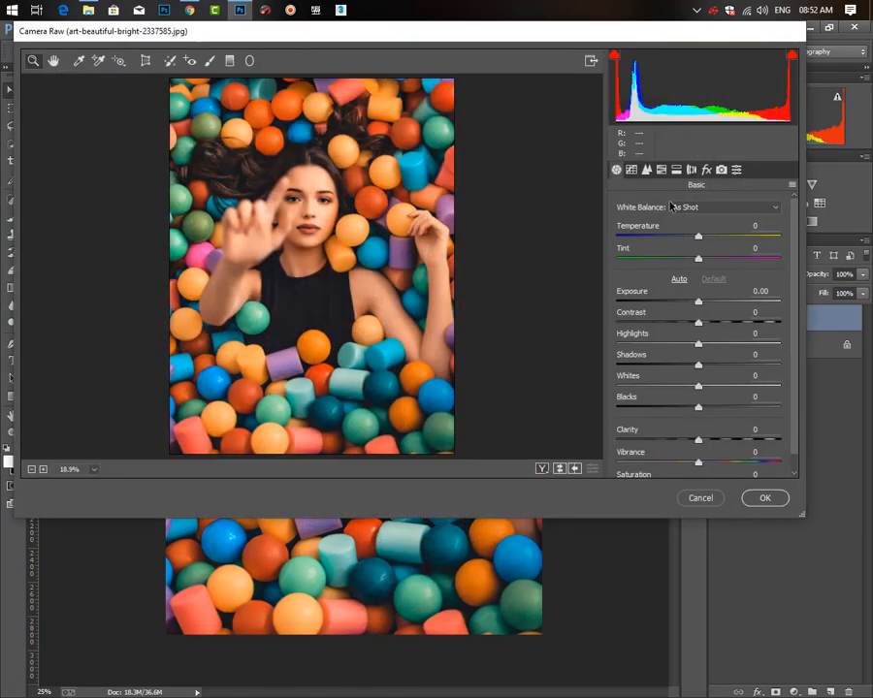
Step: Set the HSL saturation of all eight colour ranges, Reds through Magentas, to -100
left_click(660, 170)
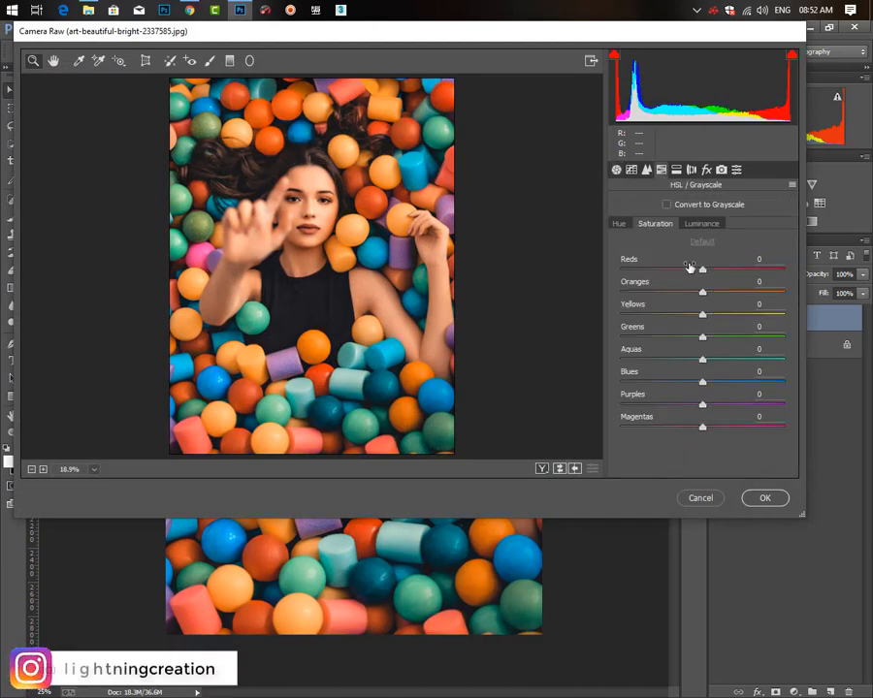
left_click_drag(565, 266, 473, 266)
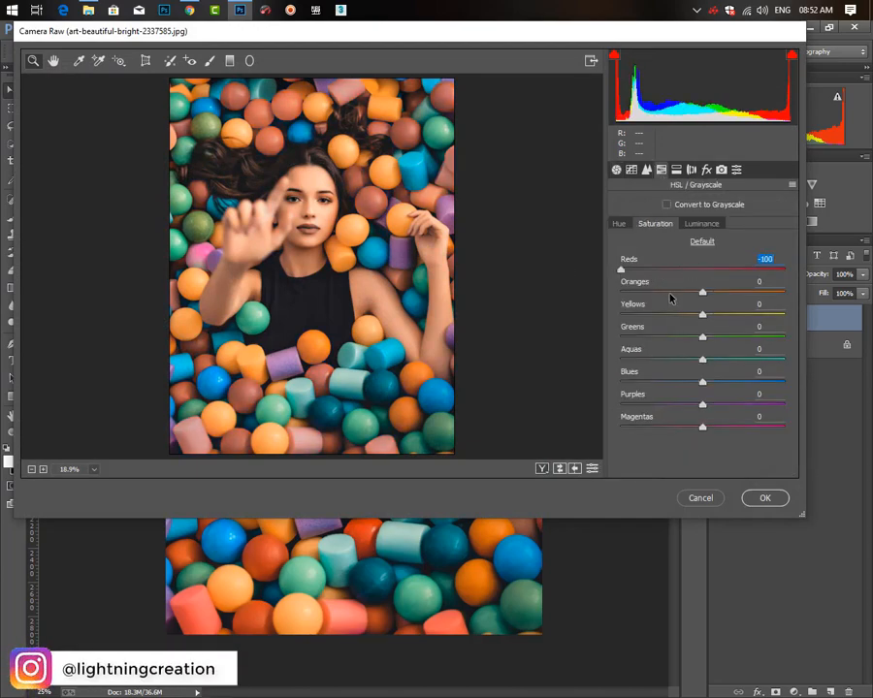
left_click_drag(700, 291, 476, 299)
left_click_drag(702, 316, 534, 325)
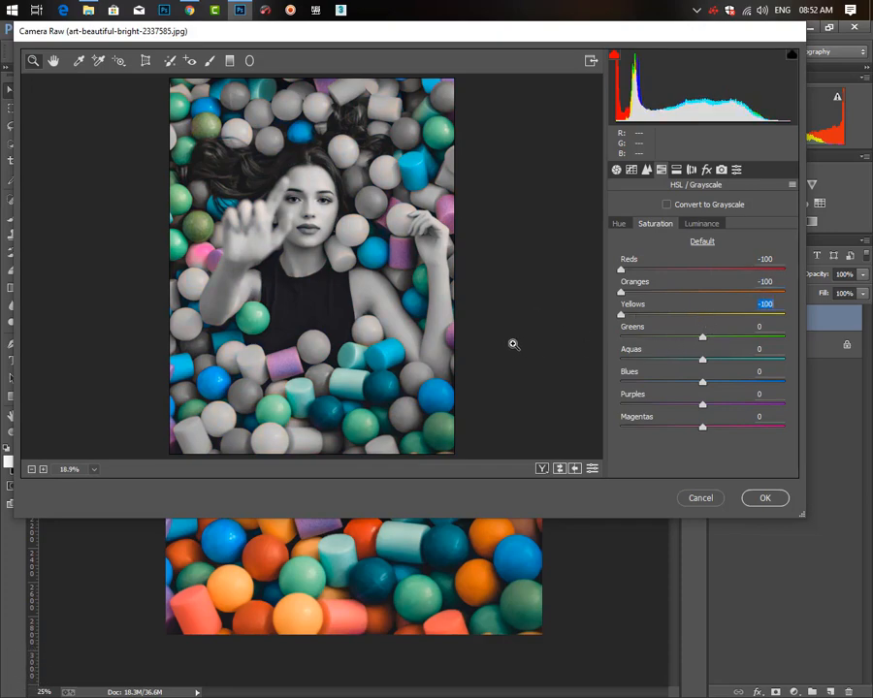
left_click_drag(702, 339, 586, 339)
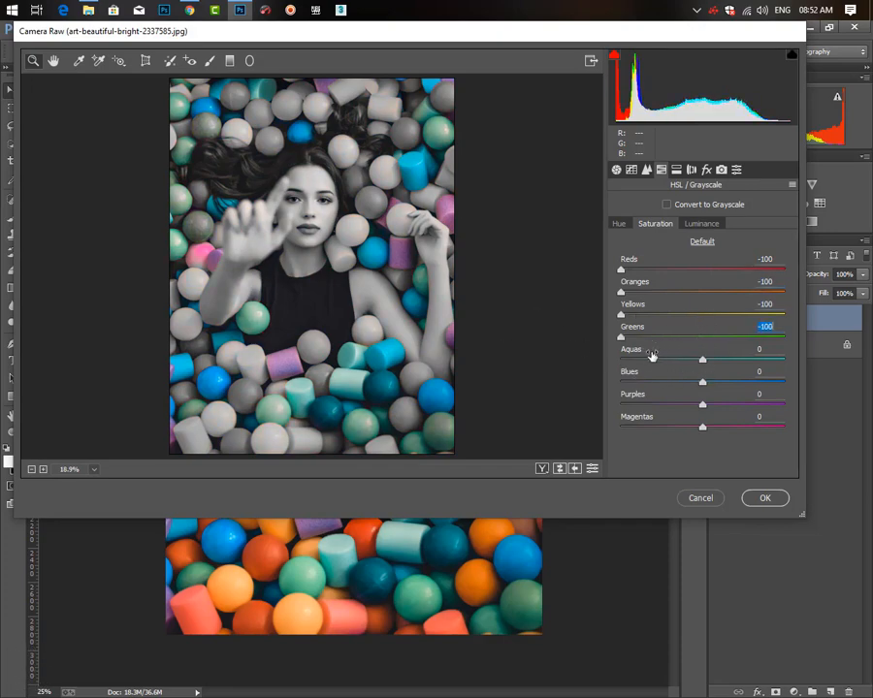
left_click_drag(704, 361, 531, 363)
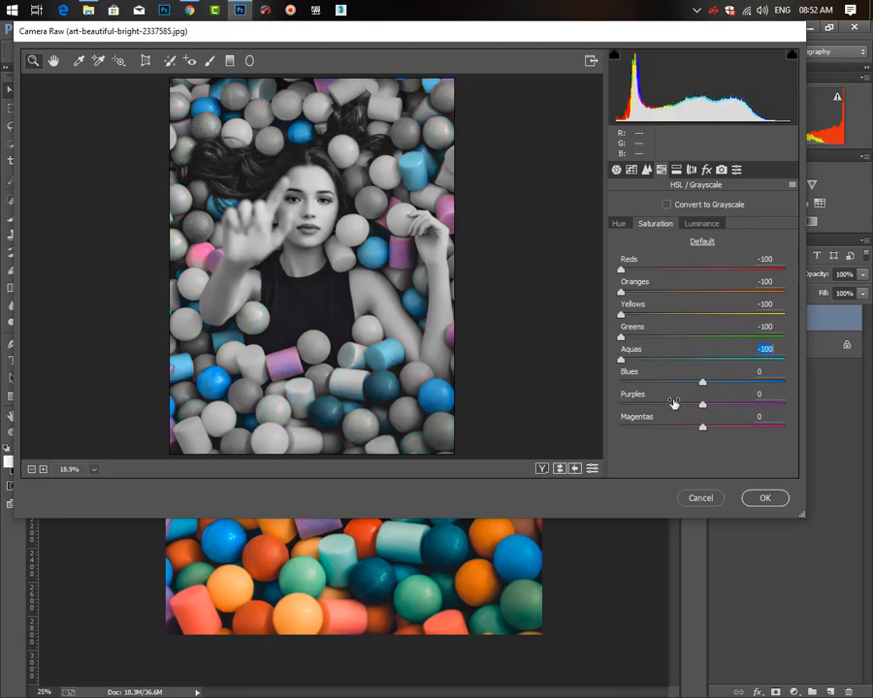
left_click_drag(702, 381, 572, 391)
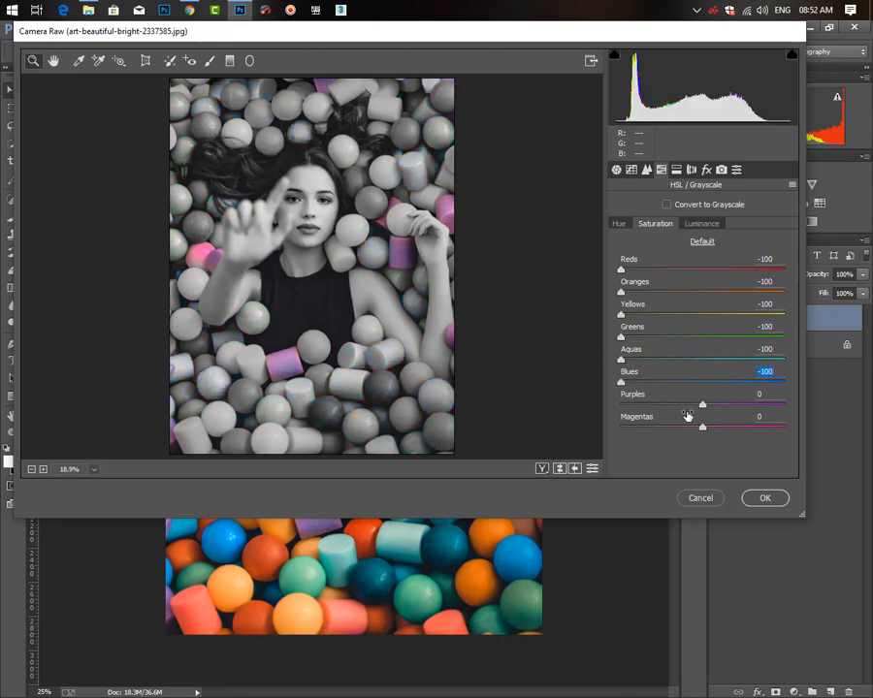
left_click_drag(701, 405, 530, 406)
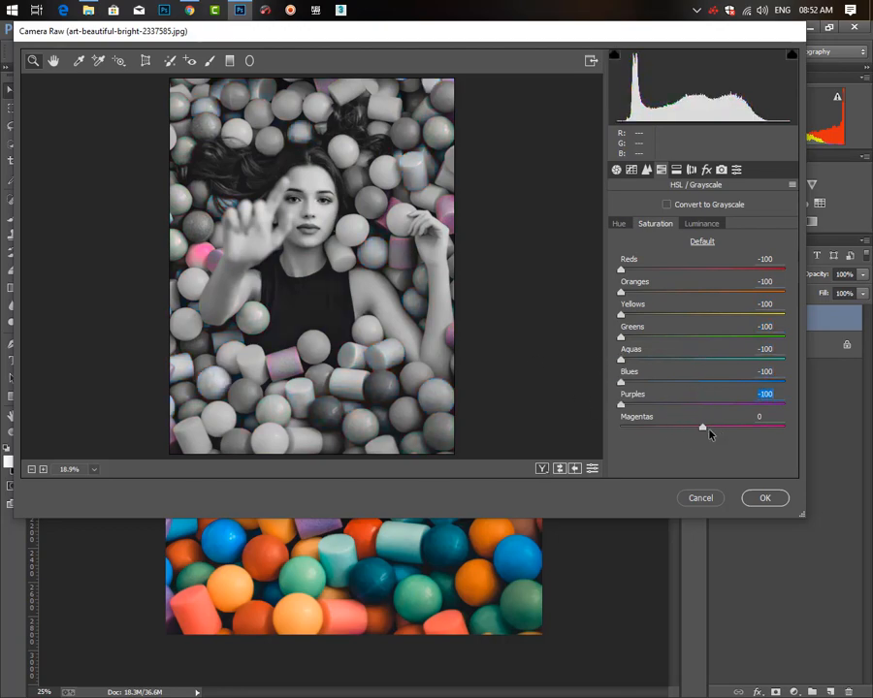
left_click_drag(701, 427, 573, 435)
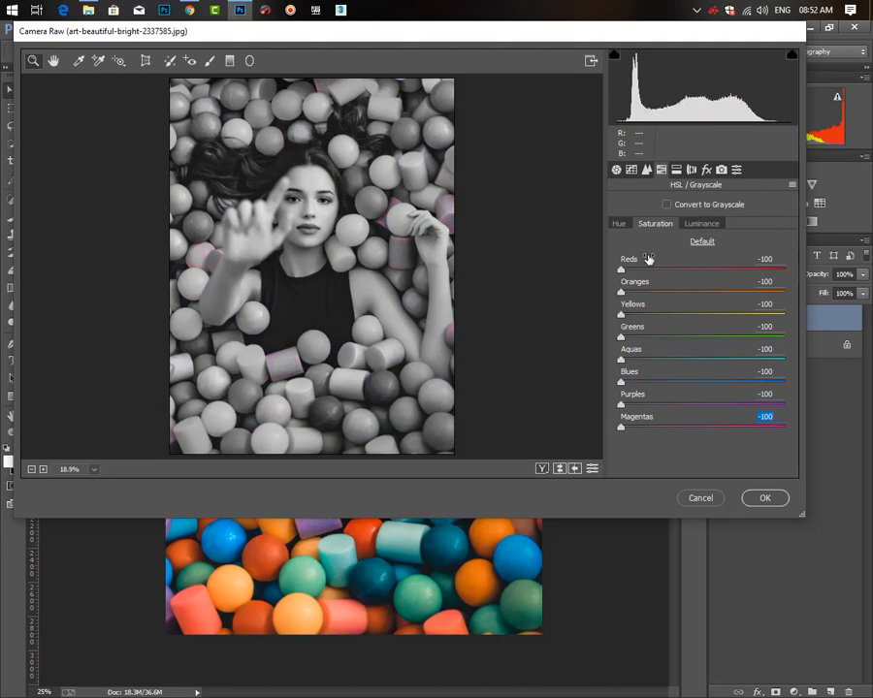
Step: Set the HSL luminance to Reds -100, Oranges +11, Yellows +9, Greens -100, Aquas -100, Blues +28, Purples -33 and Magentas +33
left_click(703, 224)
left_click_drag(704, 299, 624, 288)
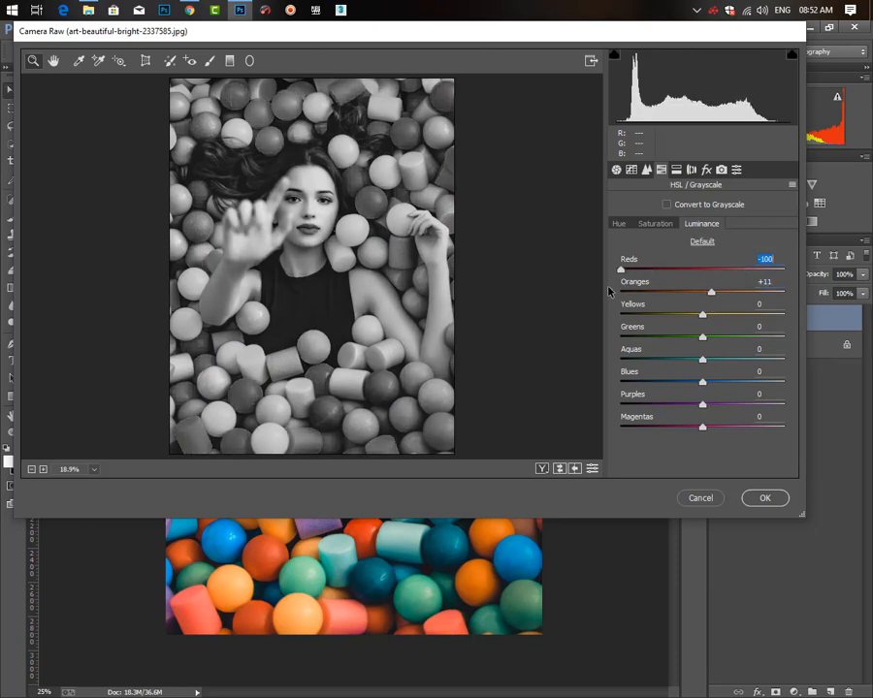
left_click_drag(694, 318, 537, 346)
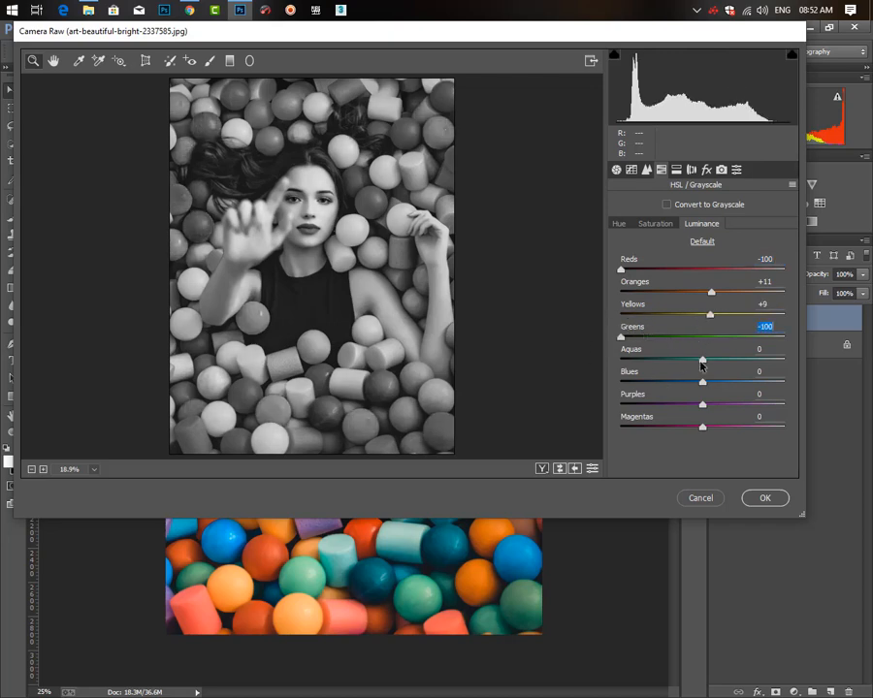
left_click_drag(702, 361, 560, 363)
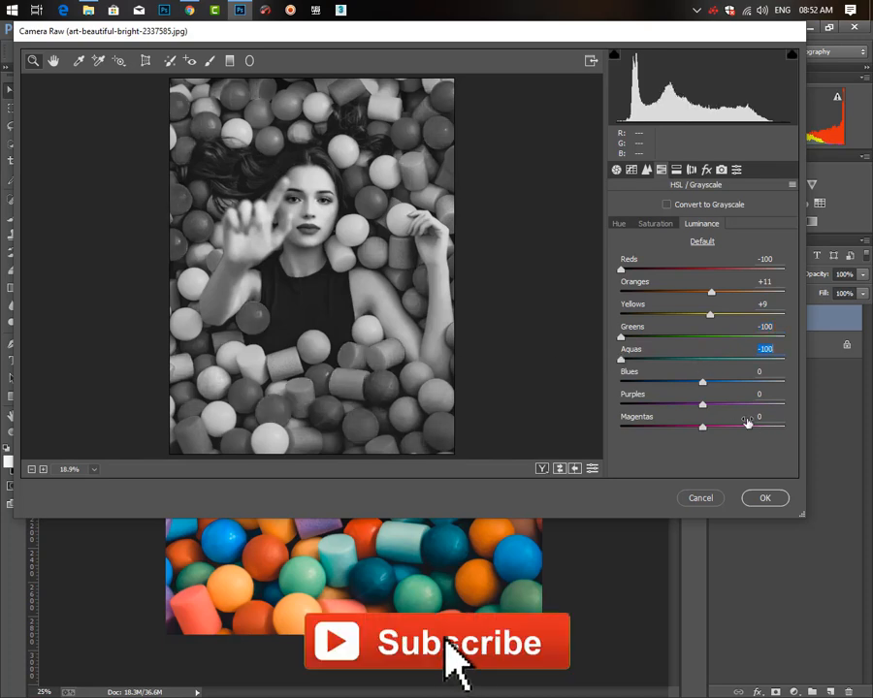
left_click_drag(702, 382, 739, 453)
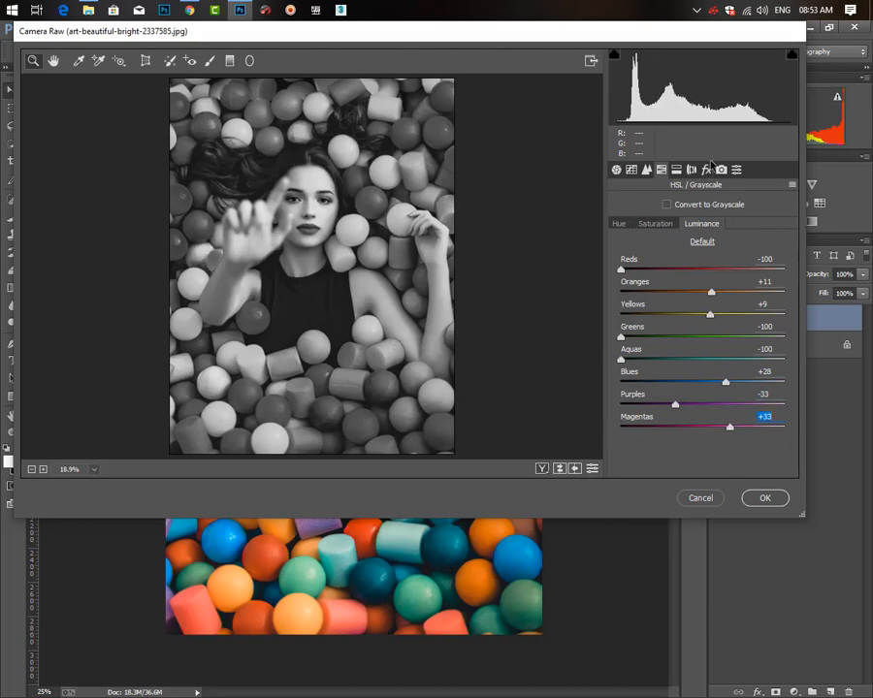
Step: Set the basic Vibrance adjustment to -51 and Saturation to -17
left_click(615, 169)
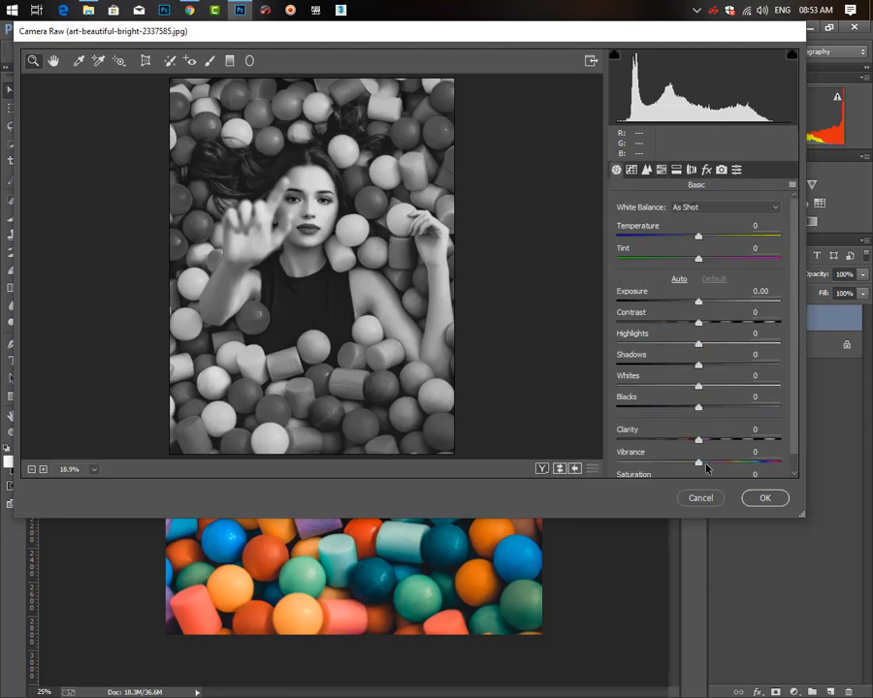
left_click_drag(706, 469, 557, 452)
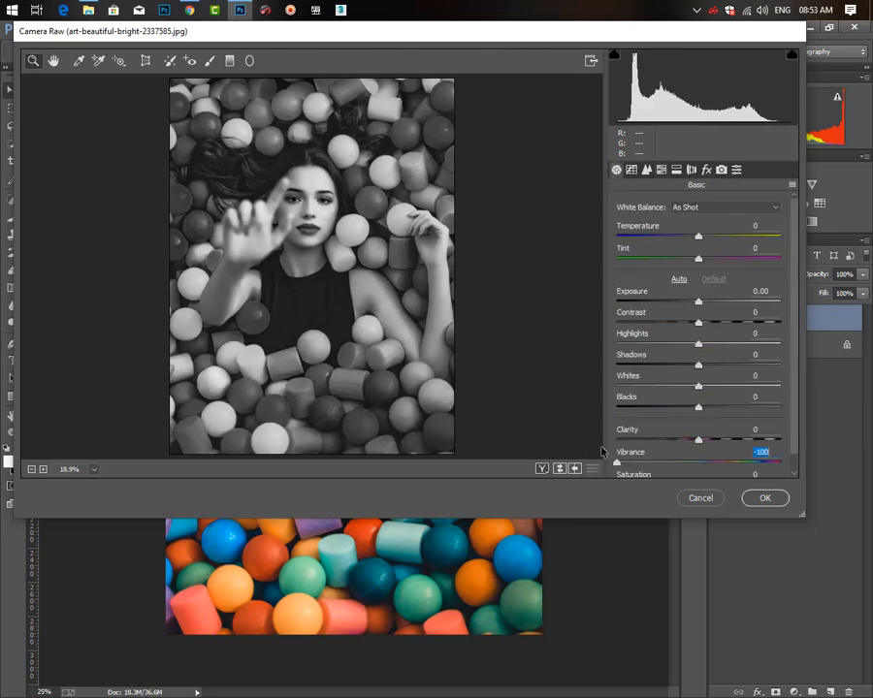
scroll(730, 456, "down", 1)
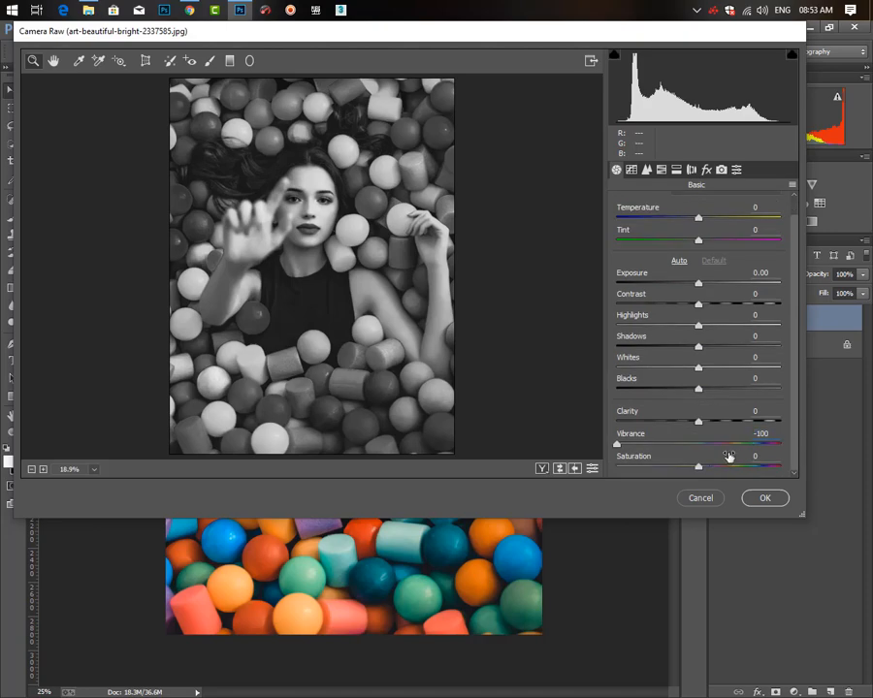
mouse_move(696, 469)
left_mouse_down()
mouse_move(627, 466)
mouse_move(683, 471)
left_mouse_up()
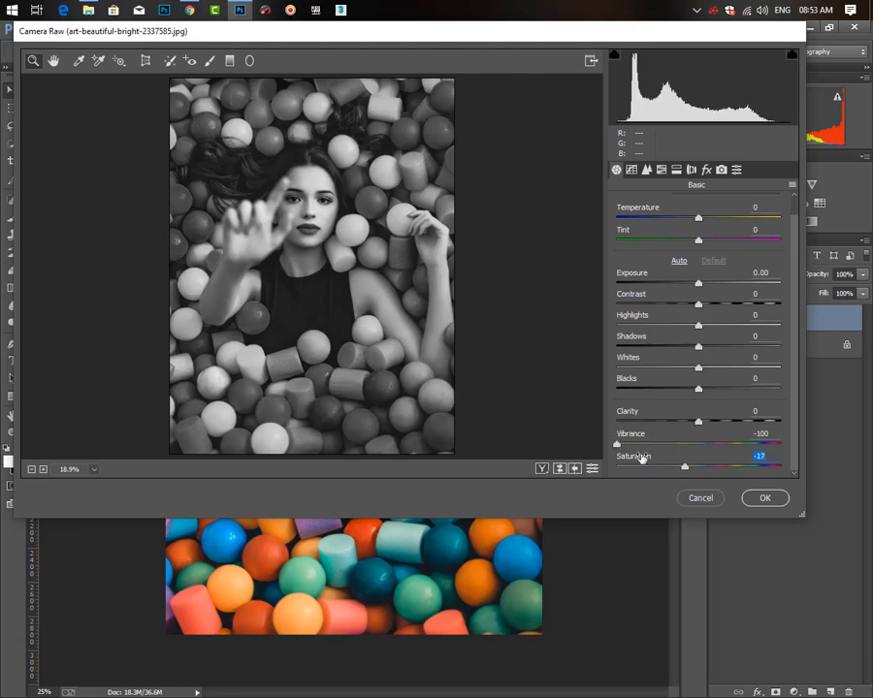
left_click_drag(615, 447, 657, 466)
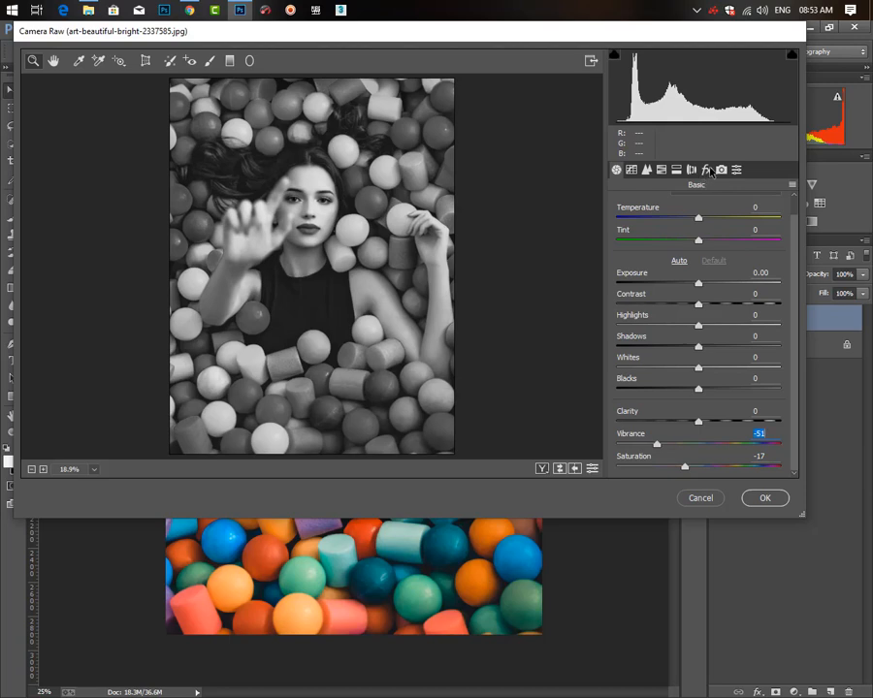
Step: Add a post-crop vignette with Amount -57, Roundness +62 and Feather 63, and set Dehaze to +78
left_click(707, 170)
left_click_drag(696, 395, 653, 398)
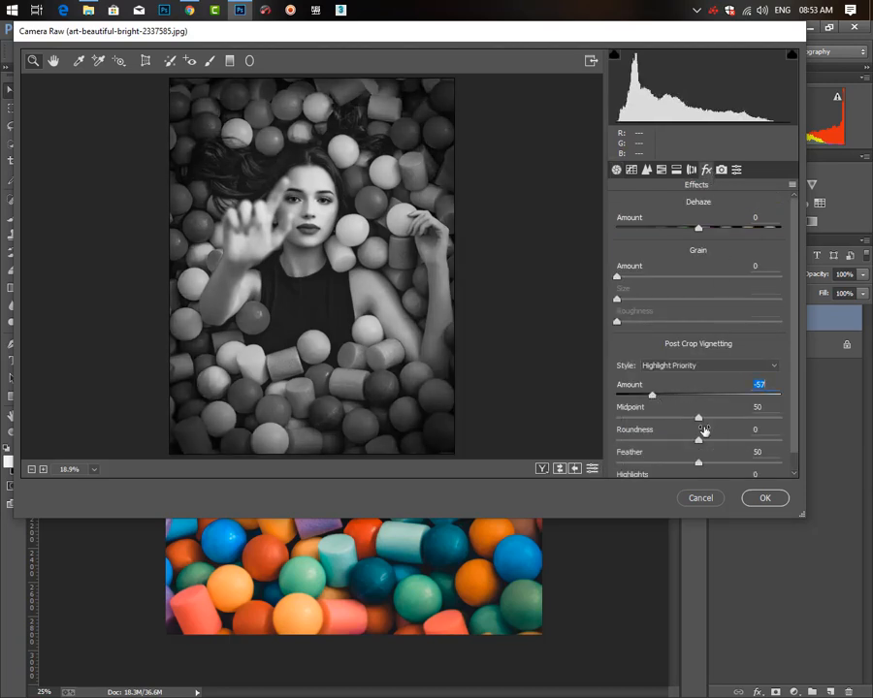
left_click_drag(698, 441, 750, 443)
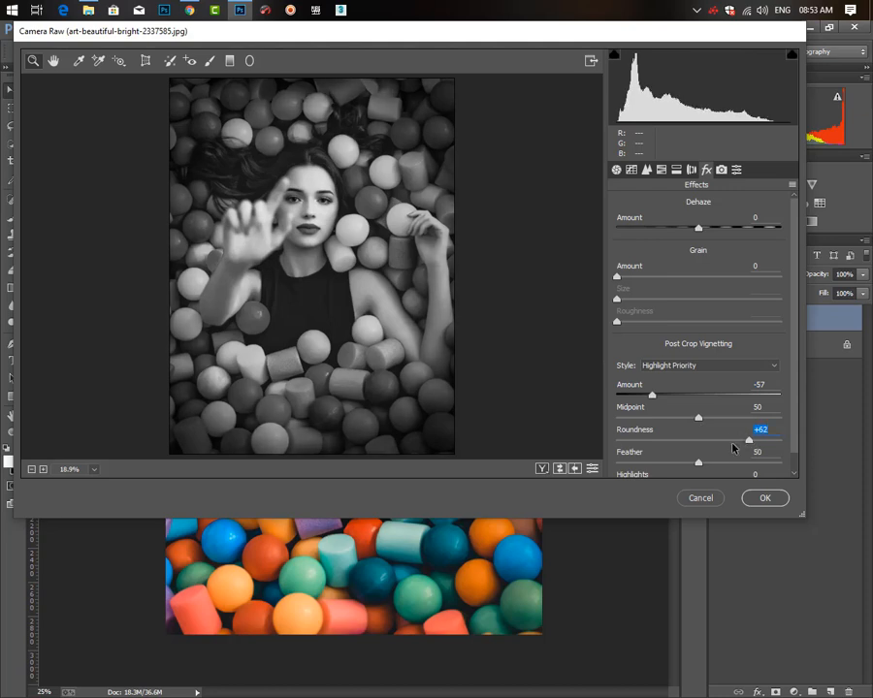
mouse_move(702, 465)
left_mouse_down()
mouse_move(729, 466)
mouse_move(718, 464)
left_mouse_up()
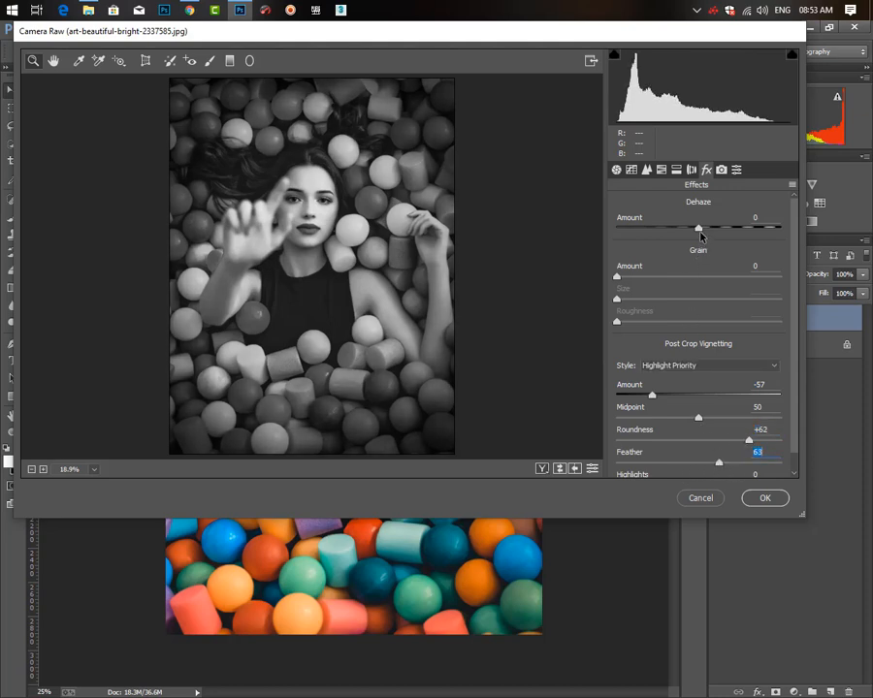
left_click_drag(699, 230, 767, 230)
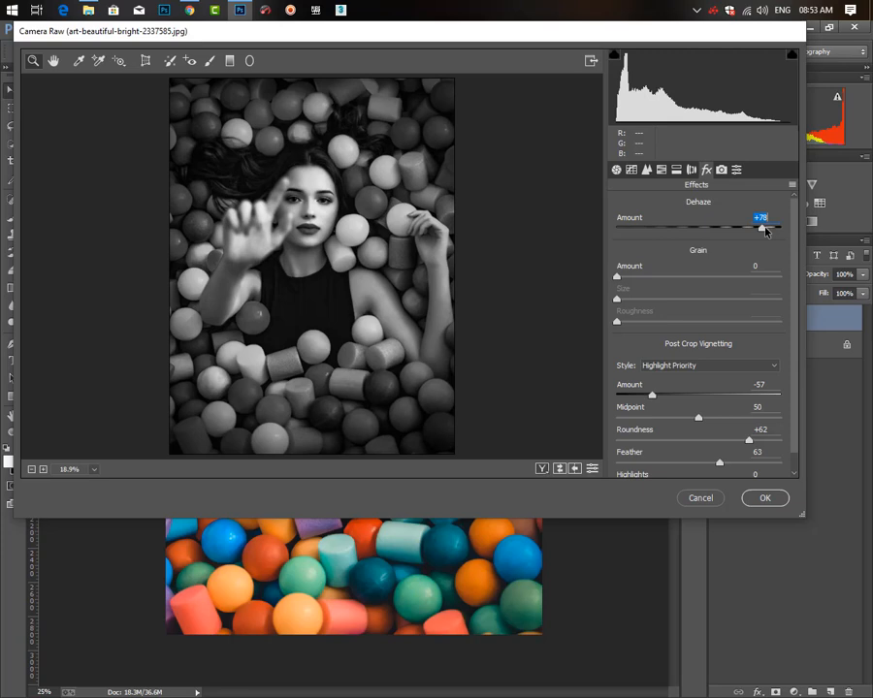
Step: Set Highlights to -17, Shadows to -22, Whites to -13 and Blacks to +5, and apply the Camera Raw adjustments
left_click(621, 171)
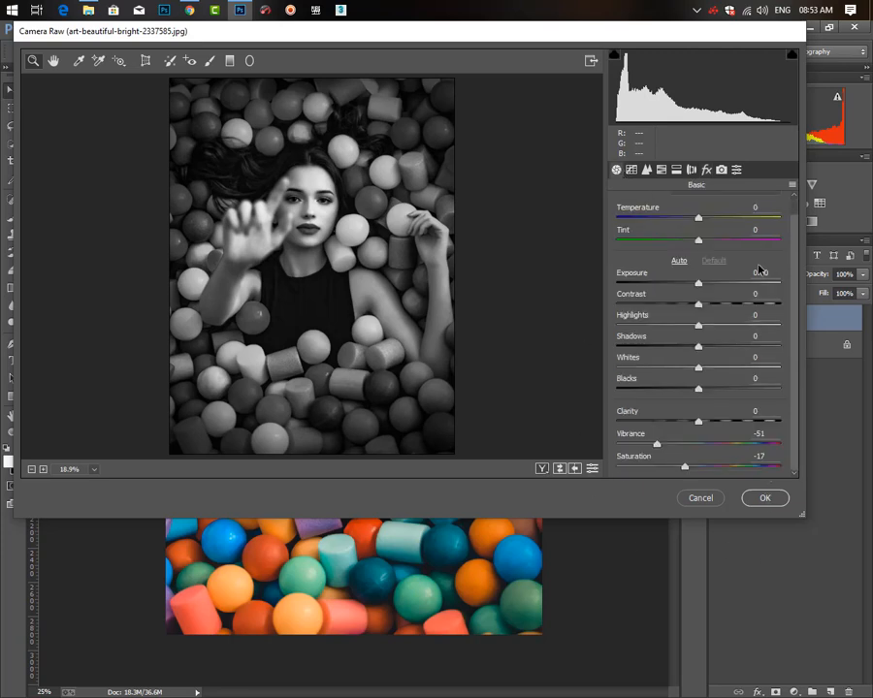
left_click_drag(705, 320, 708, 392)
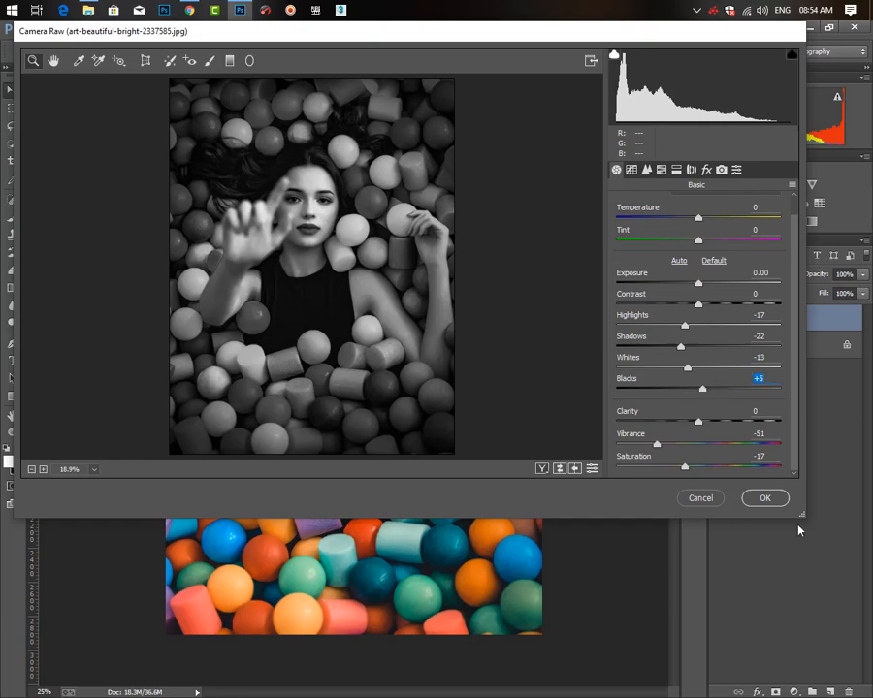
left_click(782, 500)
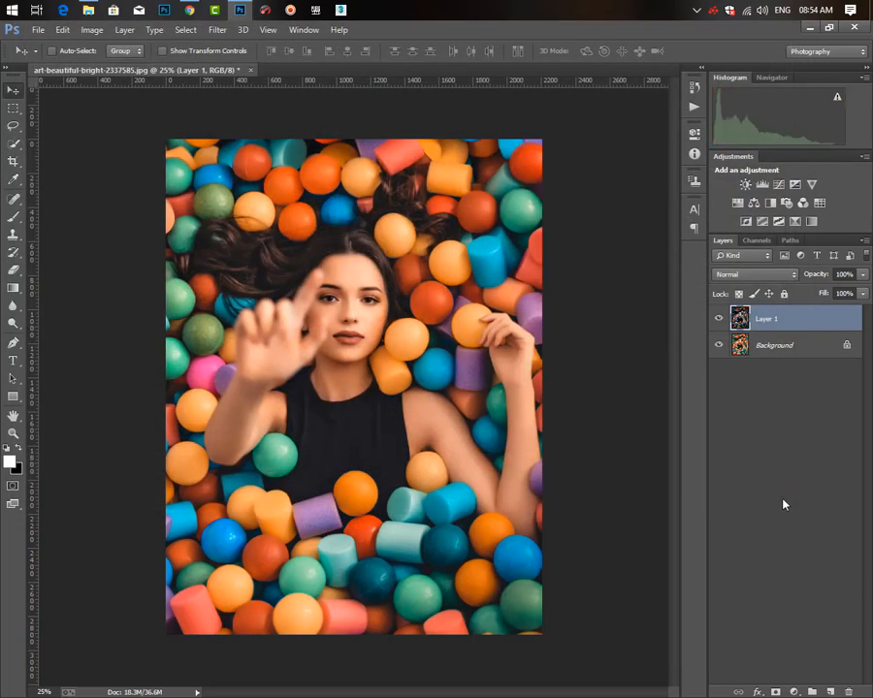
Step: Compare the image before and after the conversion by toggling the visibility of Layer 1, leaving it shown
left_click(718, 320)
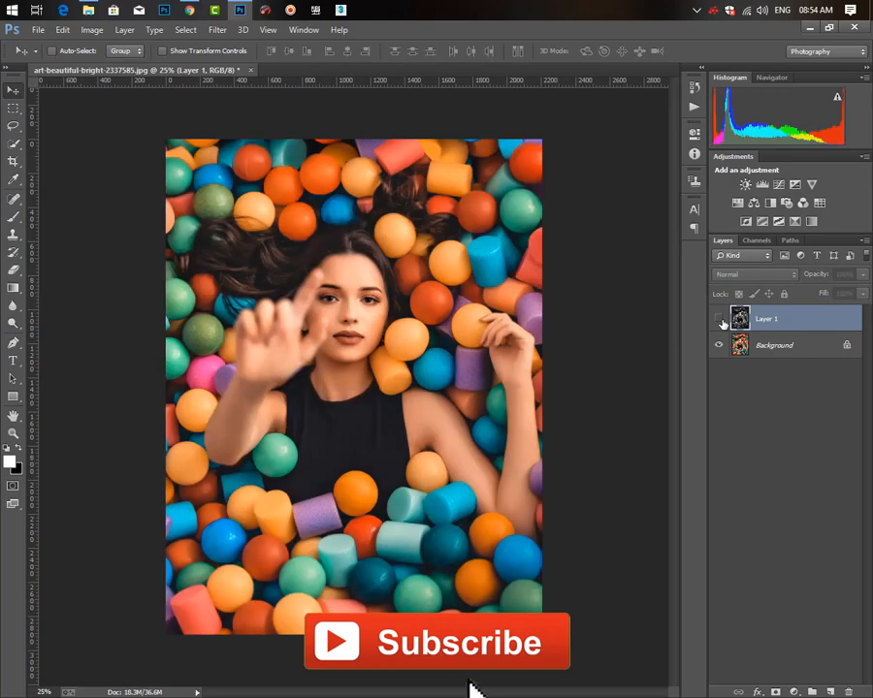
left_click(719, 319)
left_click(719, 319)
left_click(719, 320)
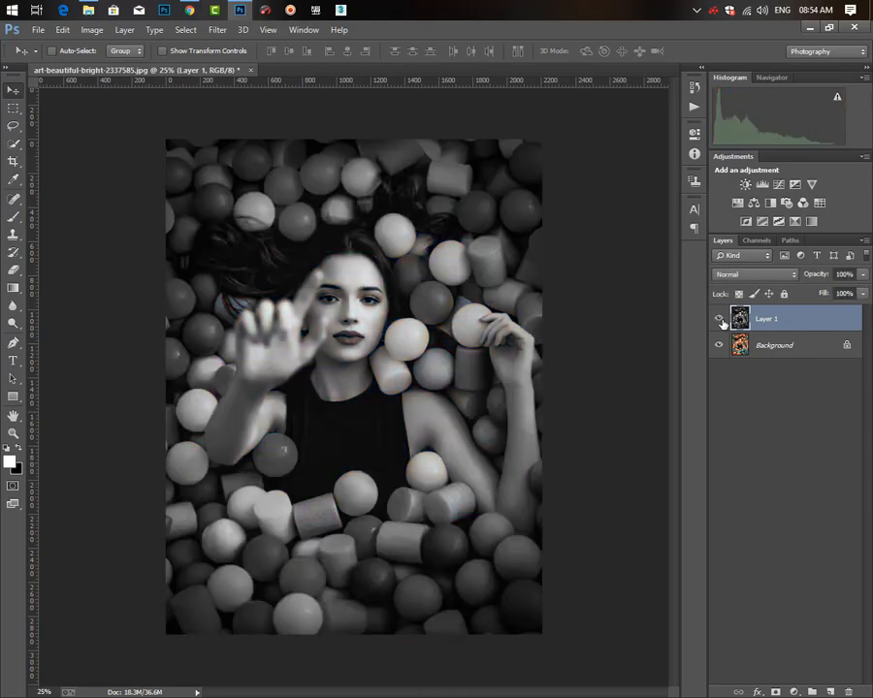
Step: Select the Dodge tool and reduce its brush size to 15 over the portrait's eye beside the raised hand
key("ctrl+plus")
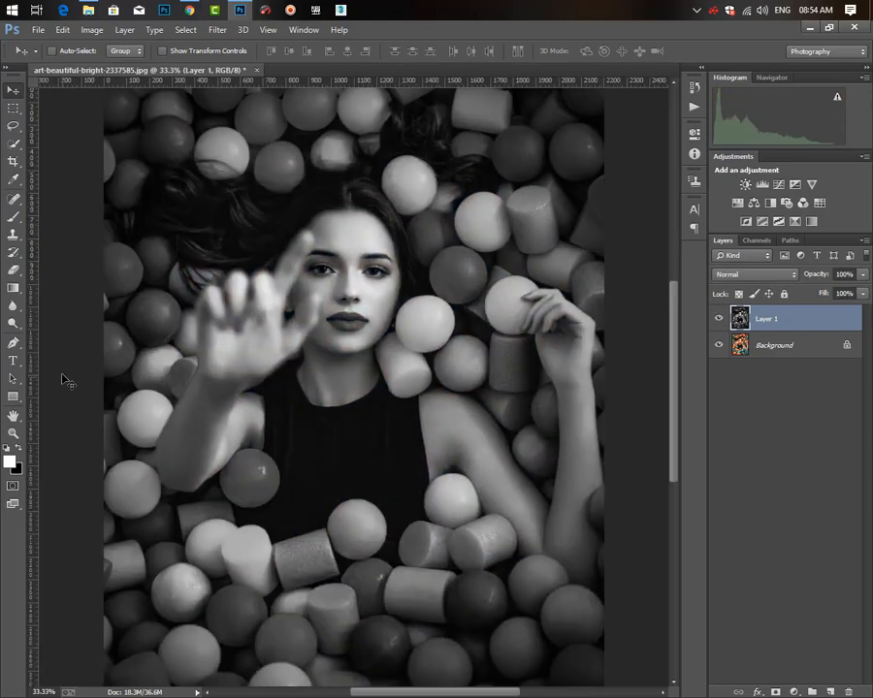
left_click(12, 325)
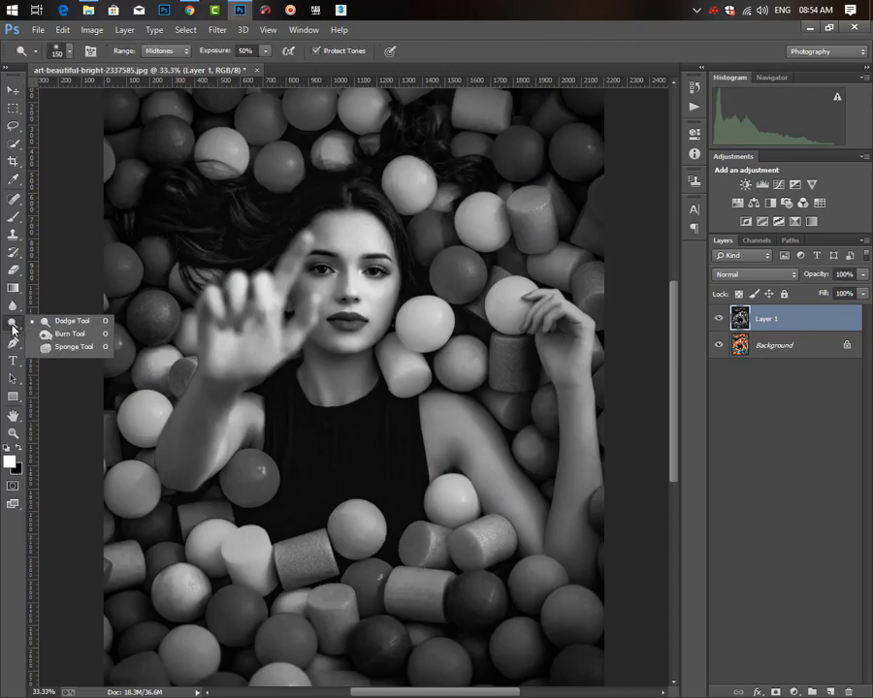
left_click(55, 326)
key("ctrl+plus")
key("ctrl+plus")
key("ctrl+plus")
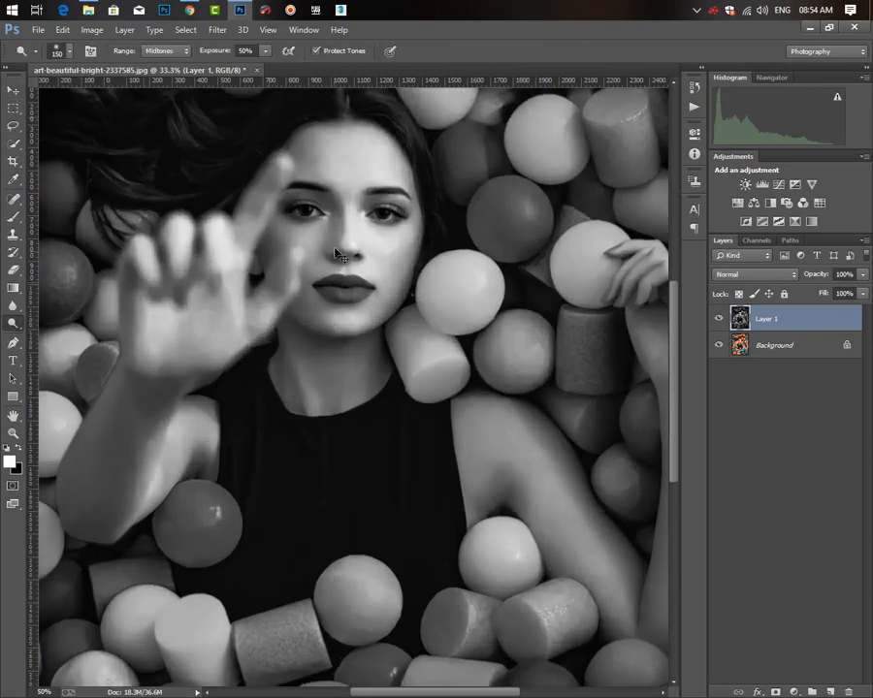
left_click_drag(364, 314, 391, 573)
left_click_drag(367, 384, 397, 574)
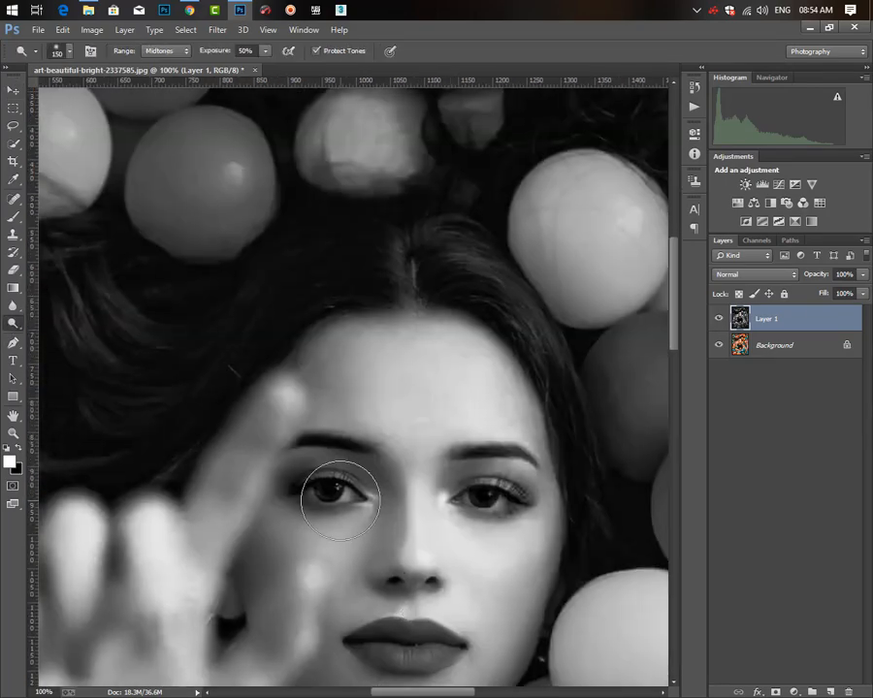
key("ctrl+plus")
left_click_drag(372, 467, 419, 239)
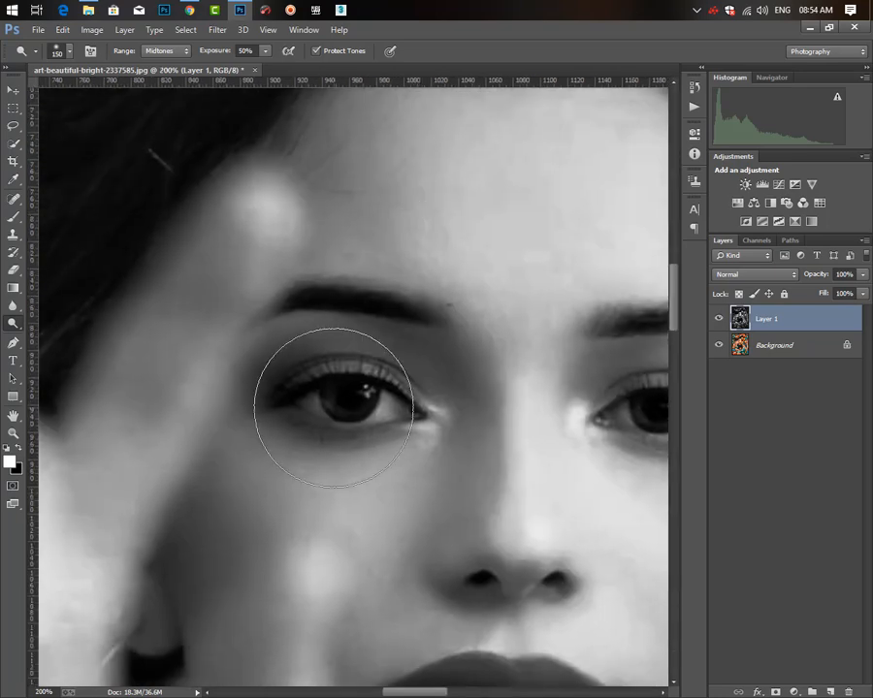
key("ctrl+plus")
key("bracketleft")
key("bracketleft")
key("bracketleft")
key("bracketleft")
key("bracketleft")
key("bracketleft")
key("bracketleft")
key("bracketleft")
key("bracketleft")
key("bracketleft")
key("bracketleft")
key("bracketleft")
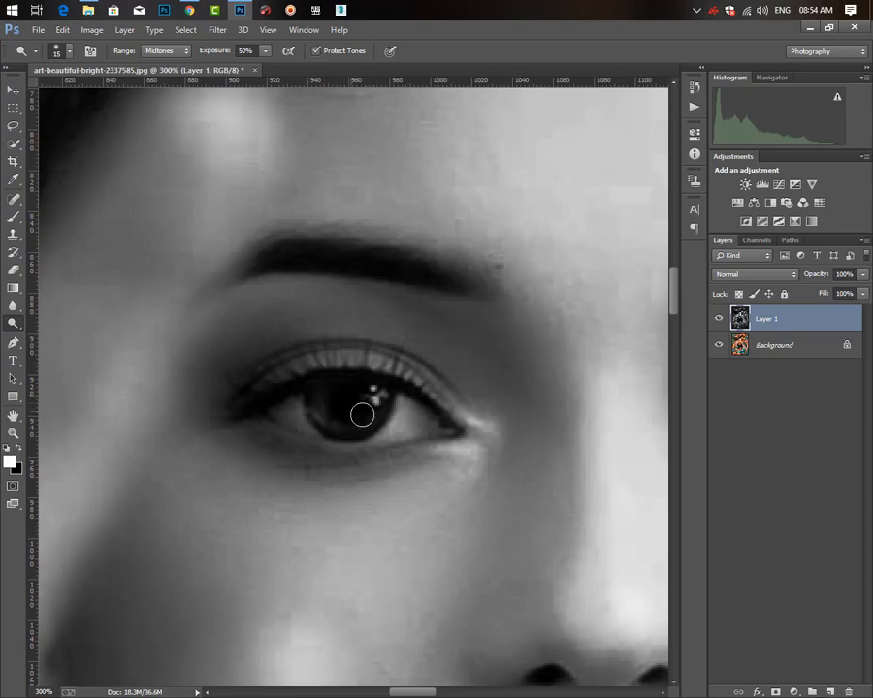
Step: Examine the portrait's other eye up close, and check the retouched face within the whole image
left_click_drag(529, 350, 99, 301)
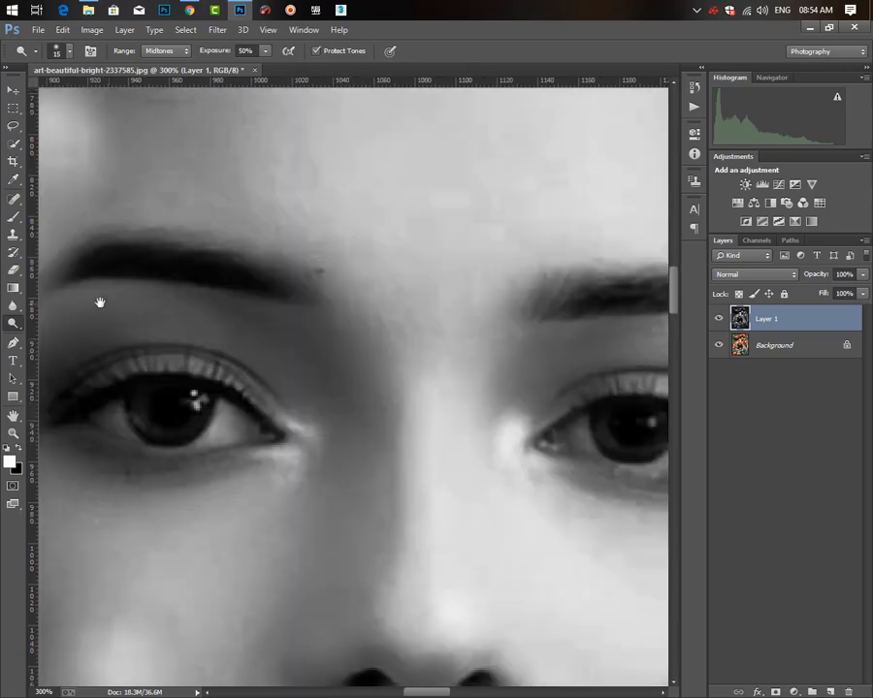
mouse_move(385, 370)
left_mouse_down()
mouse_move(284, 356)
mouse_move(169, 324)
left_mouse_up()
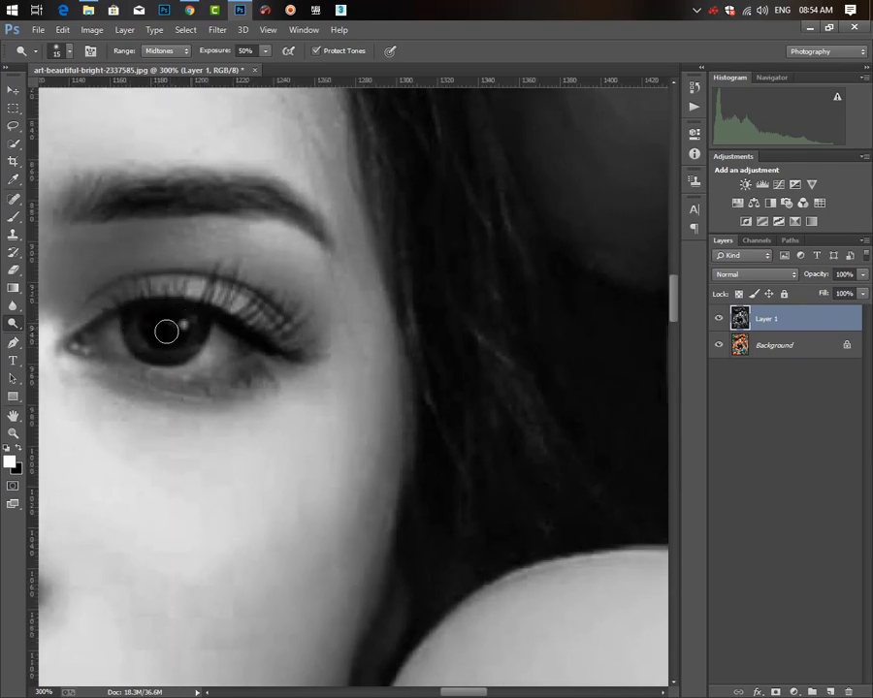
key("ctrl+minus")
key("ctrl+minus")
key("ctrl+minus")
key("ctrl+minus")
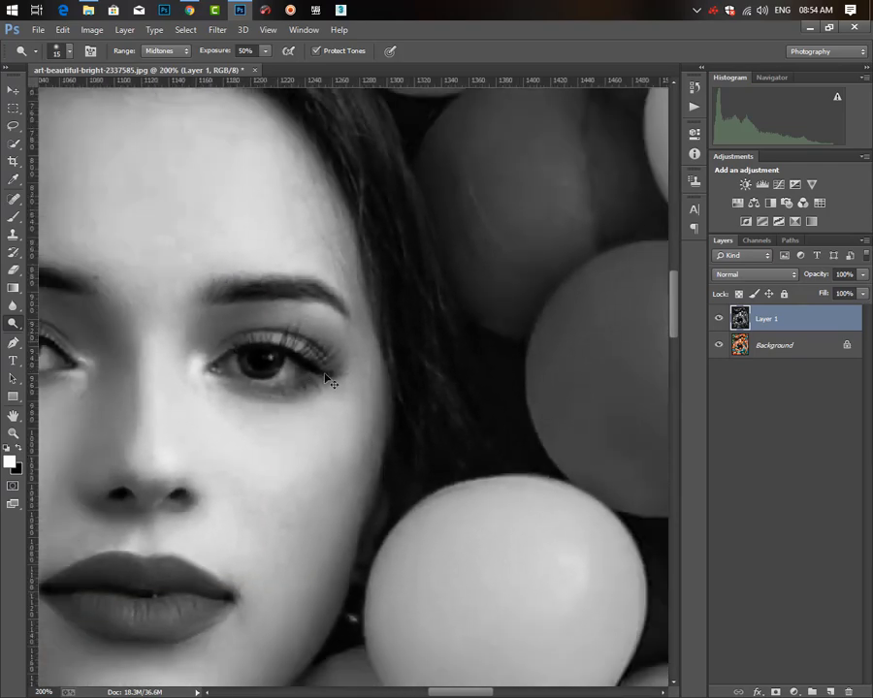
key("ctrl+minus")
key("ctrl+minus")
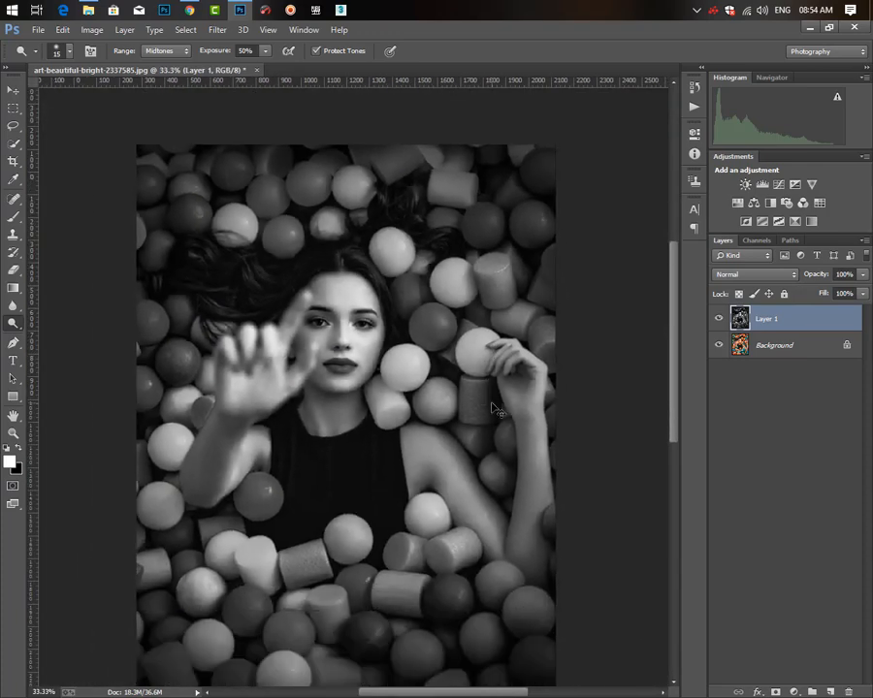
key("ctrl+plus")
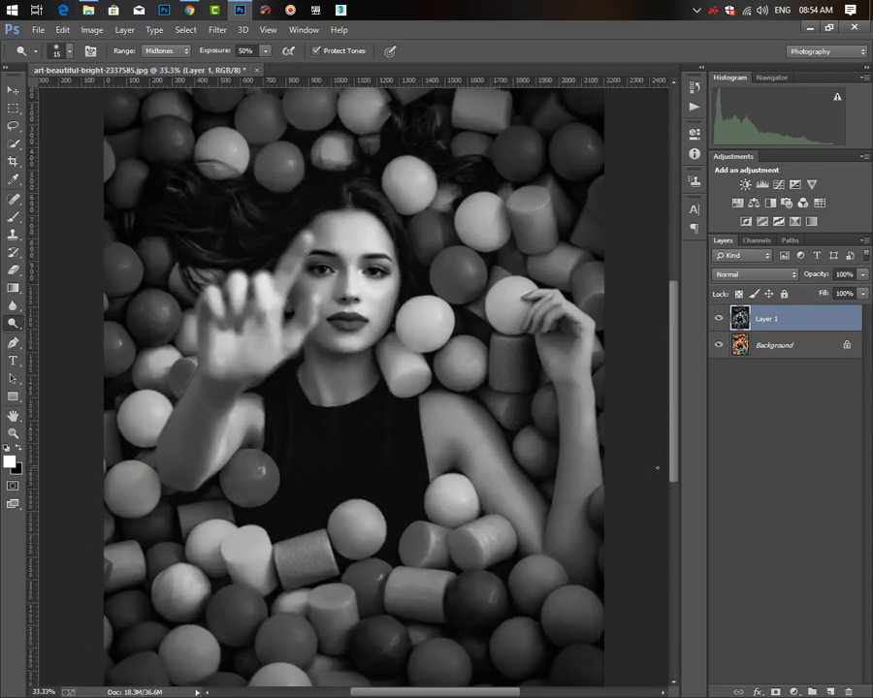
key("ctrl+minus")
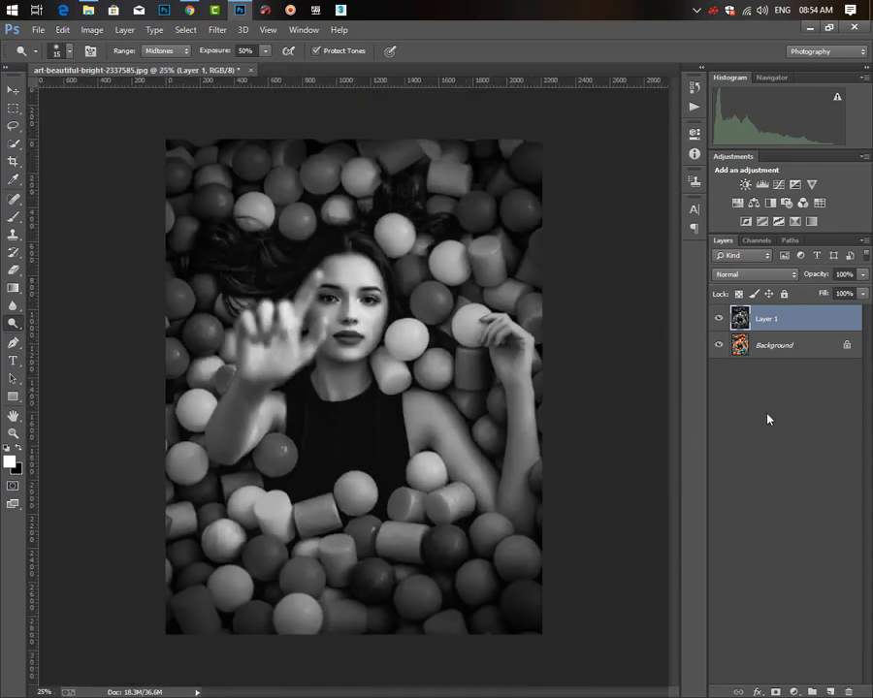
Step: Open the prism light image from the Downloads folder and dock its window beside the portrait document
left_click(38, 29)
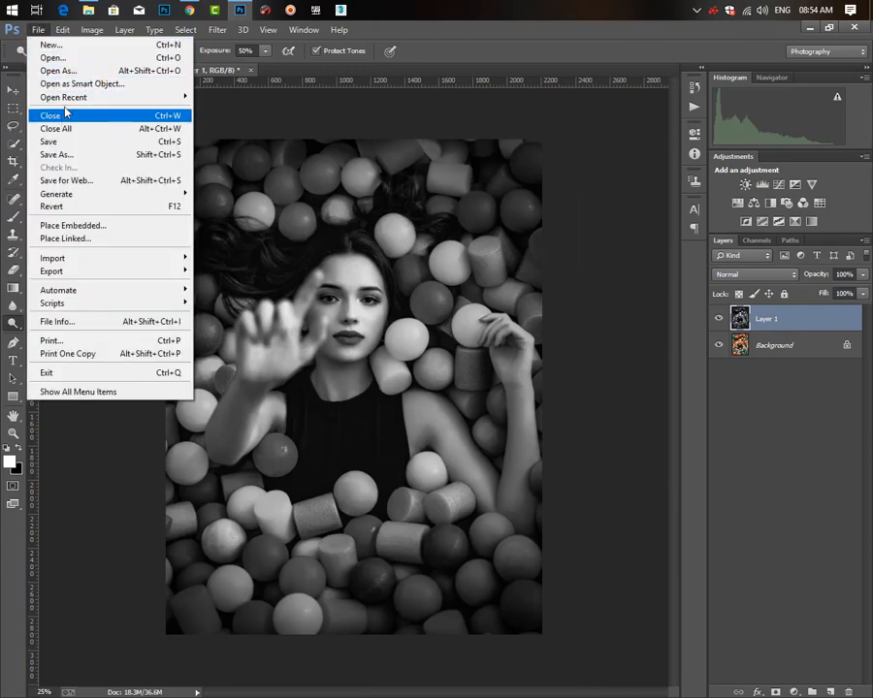
left_click(50, 57)
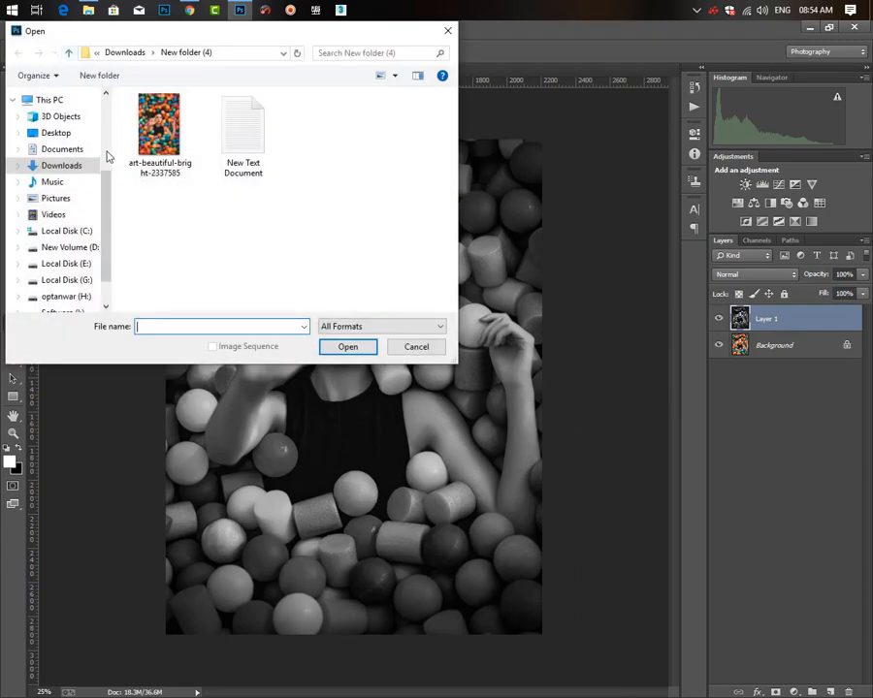
left_click(67, 54)
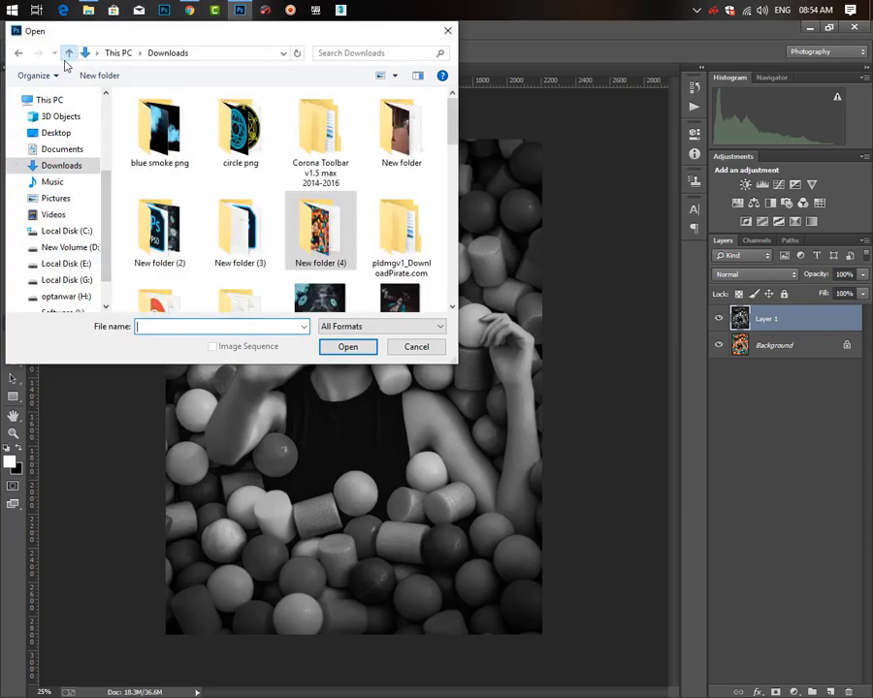
scroll(249, 178, "down", 5)
scroll(304, 202, "down", 2)
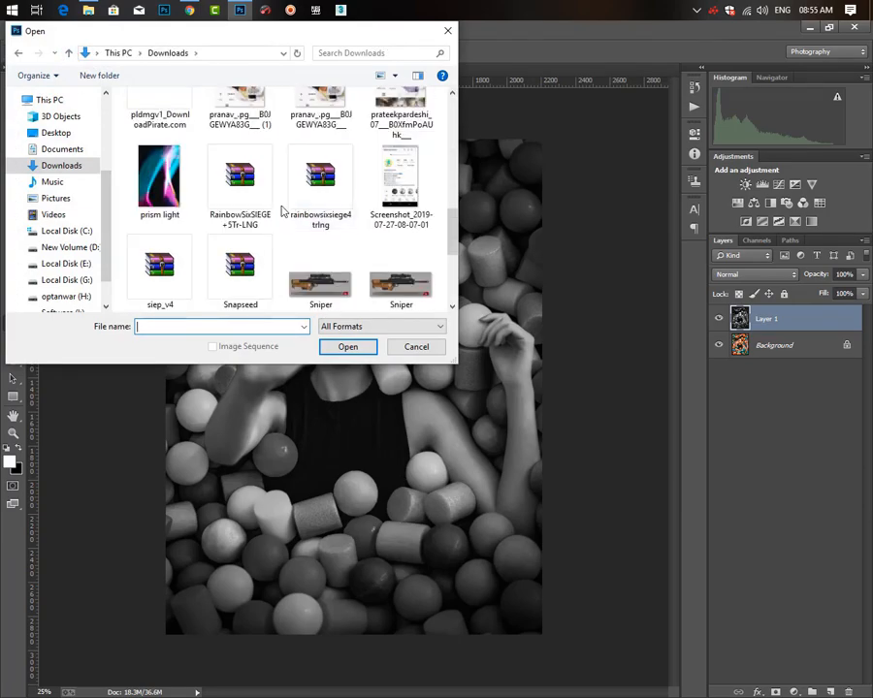
left_click(159, 199)
double_click(167, 194)
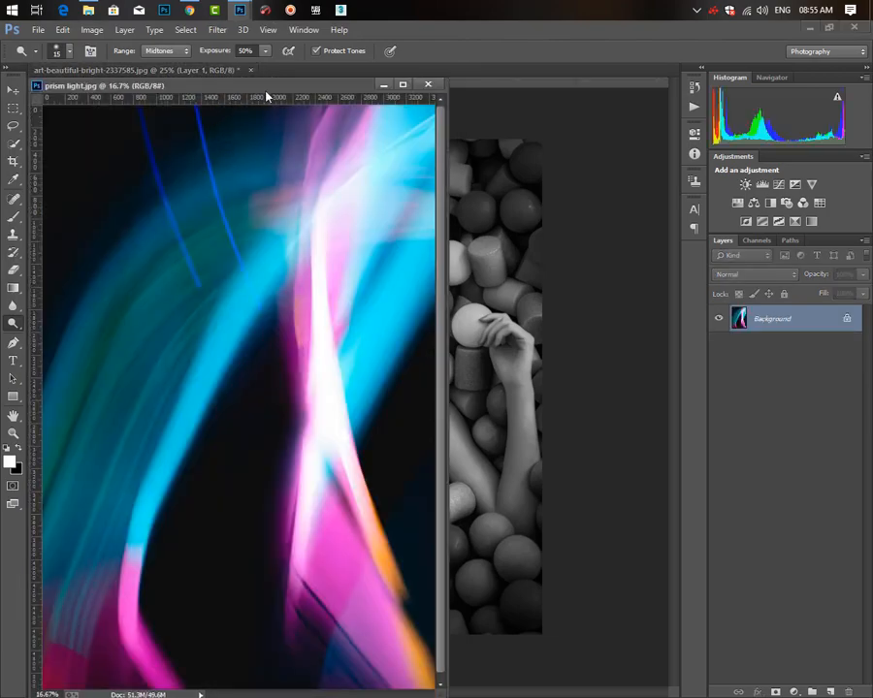
left_click_drag(267, 97, 259, 47)
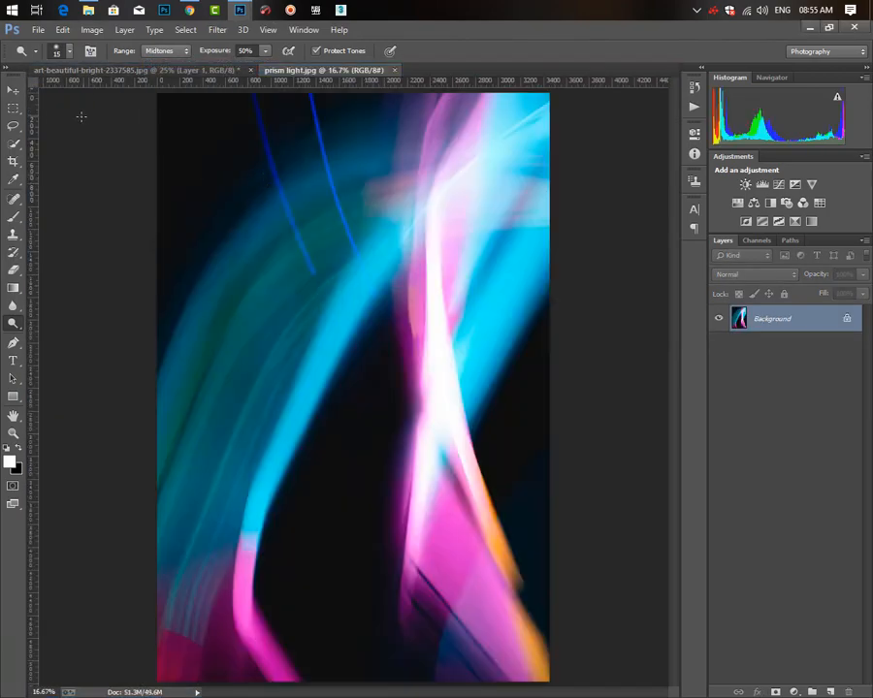
Step: Bring the prism light image into the portrait document as a new layer, scaled to about 73% and positioned to cover the portrait
left_click(16, 91)
left_click_drag(319, 293, 310, 270)
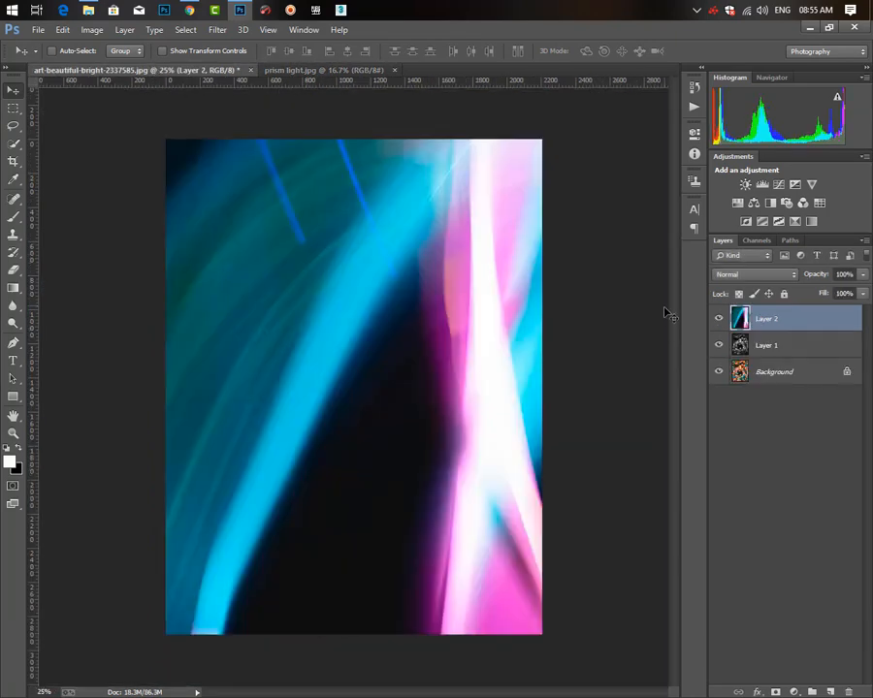
key("ctrl+t")
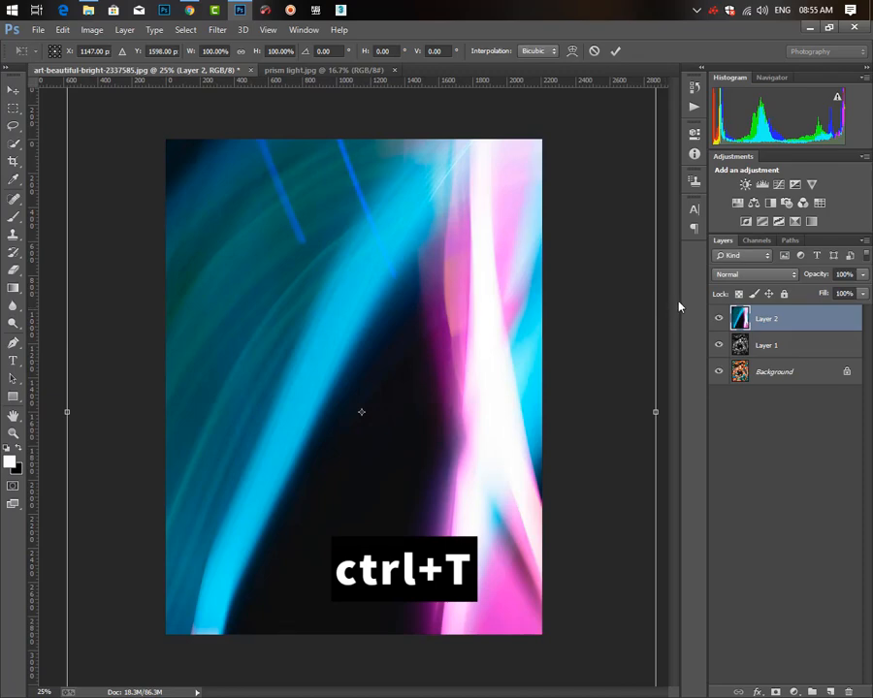
key("ctrl+0")
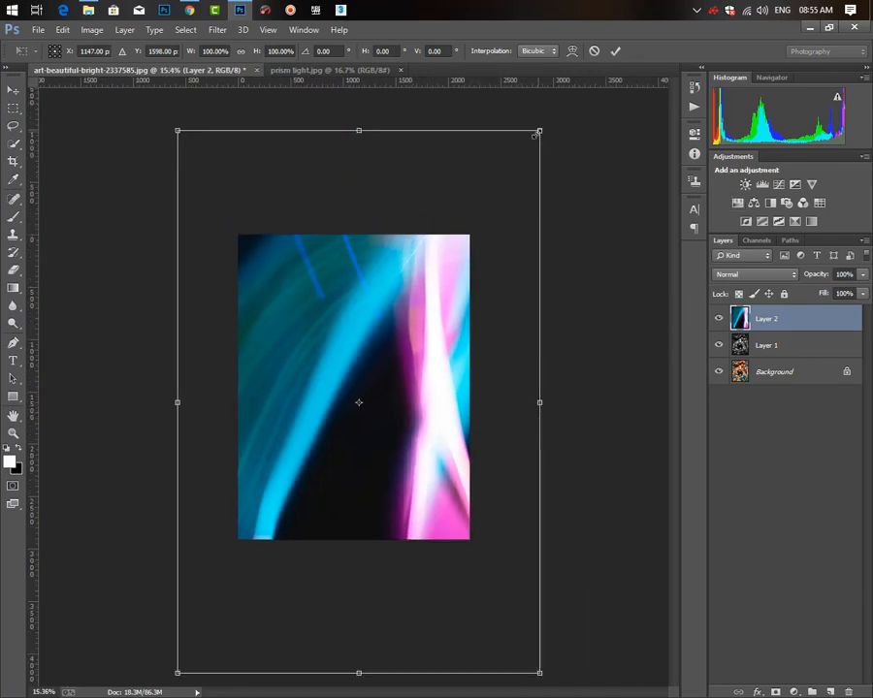
left_click_drag(538, 131, 490, 204)
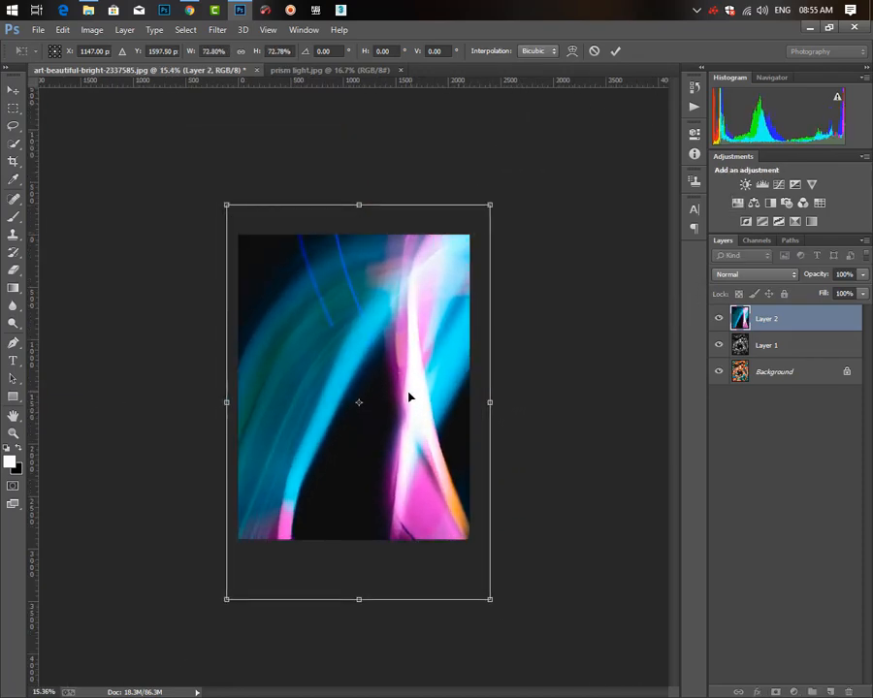
mouse_move(409, 395)
left_mouse_down()
mouse_move(409, 371)
mouse_move(413, 389)
left_mouse_up()
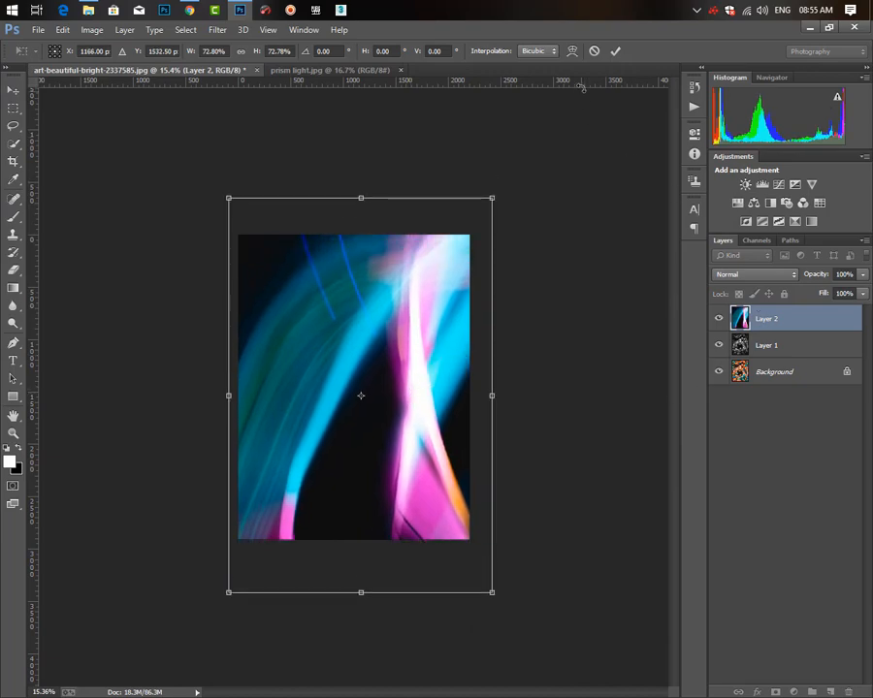
left_click(615, 50)
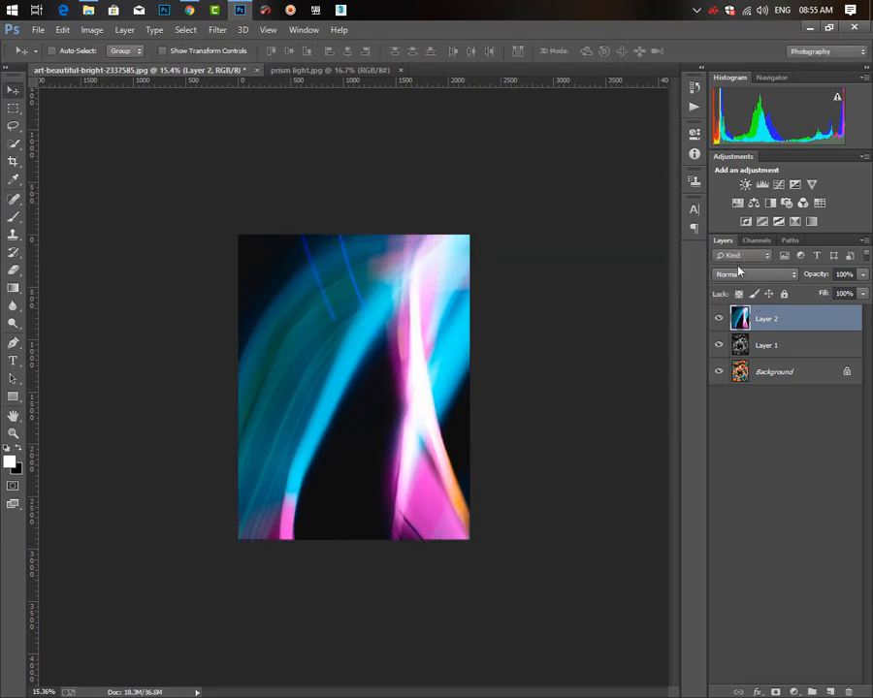
Step: Set the prism light layer's blend mode to Screen and move it up so the light streaks frame the woman's face
left_click(740, 275)
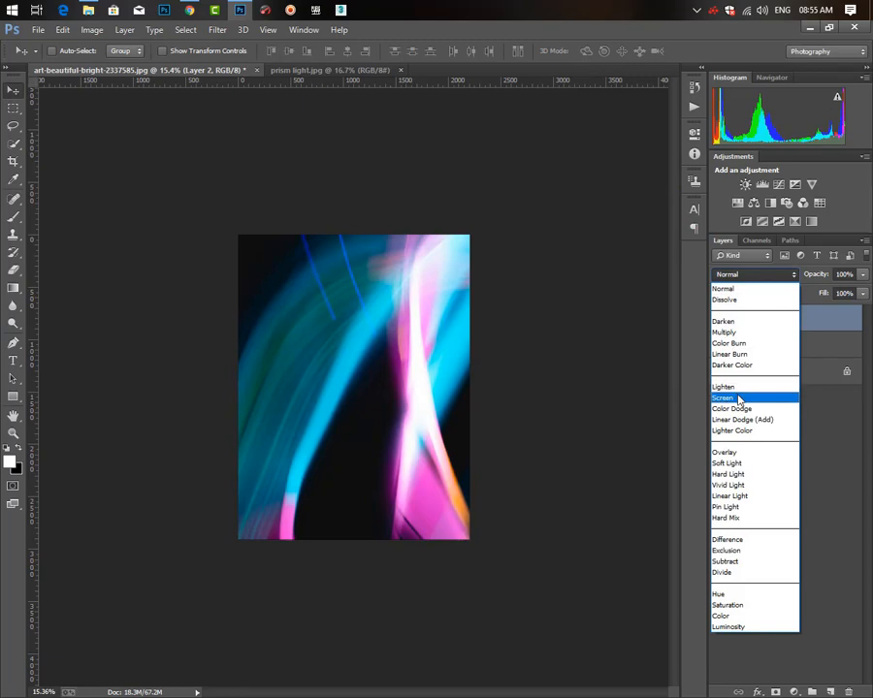
left_click(737, 397)
left_click_drag(378, 409, 353, 330)
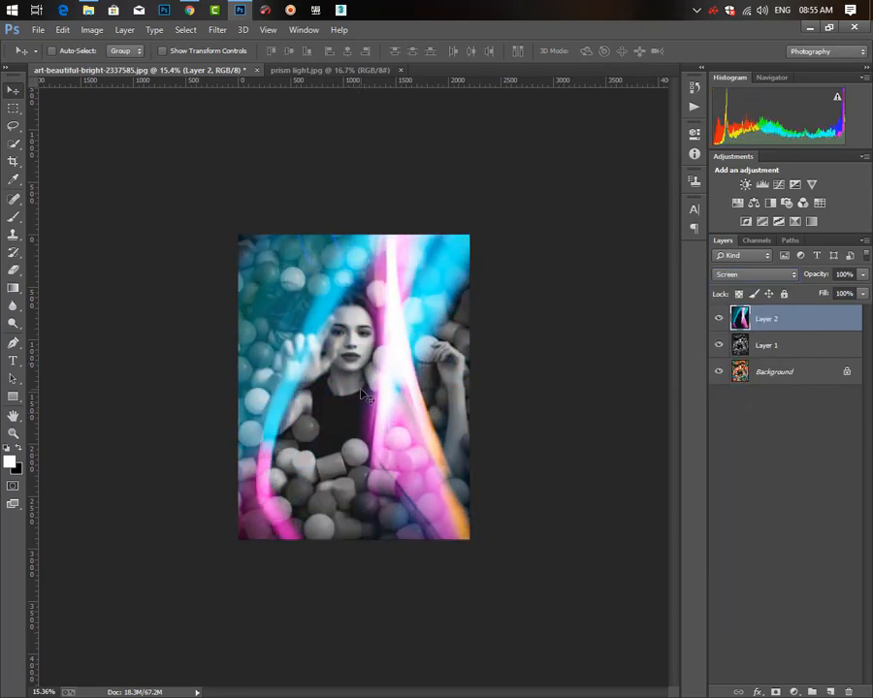
Step: Rotate the prism light layer by -7.86 degrees, scale it to 93.39% and reposition it lower over the portrait
key("ctrl+t")
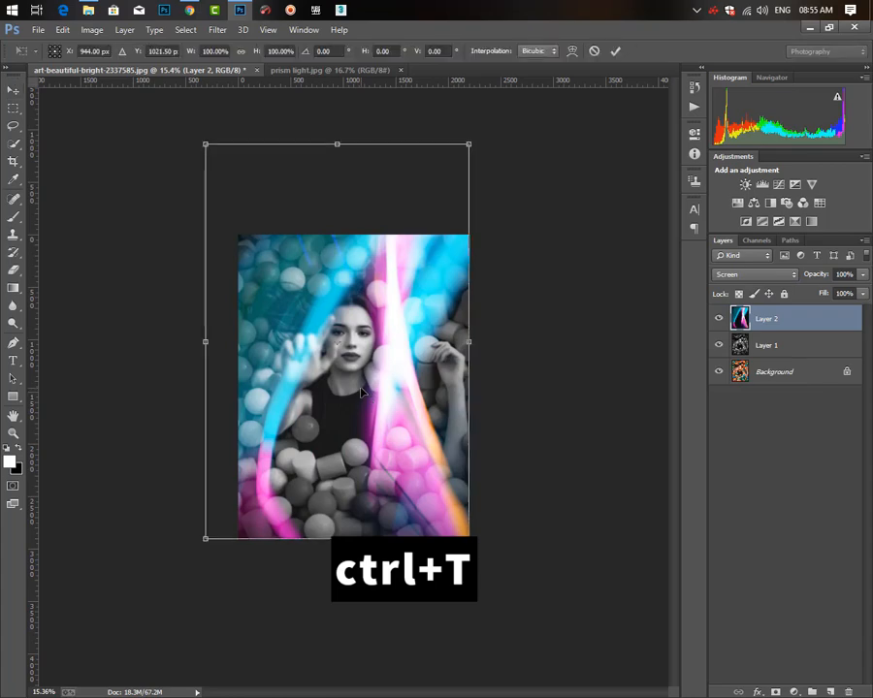
left_click_drag(445, 119, 436, 114)
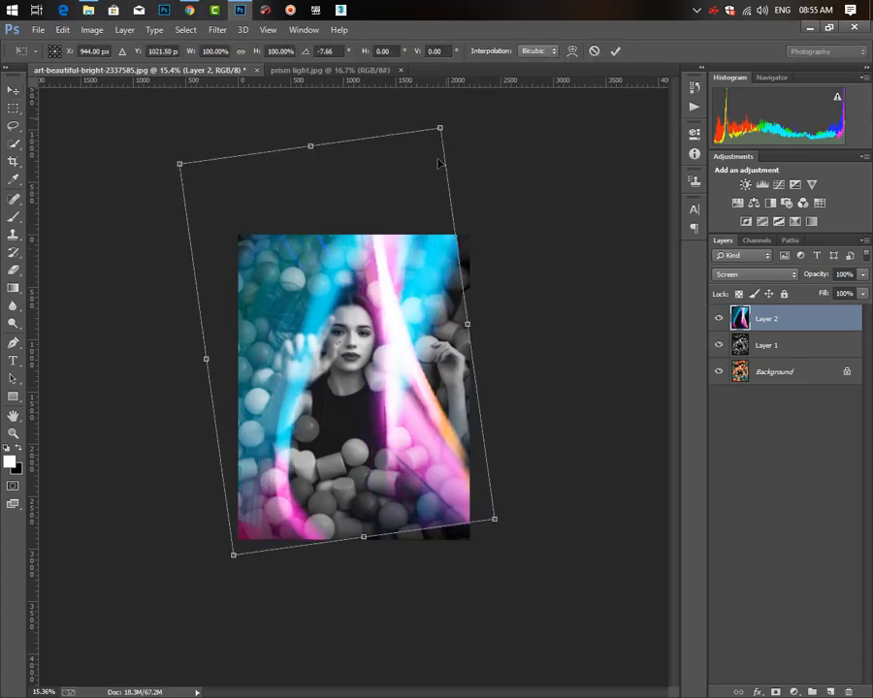
left_click_drag(336, 451, 331, 485)
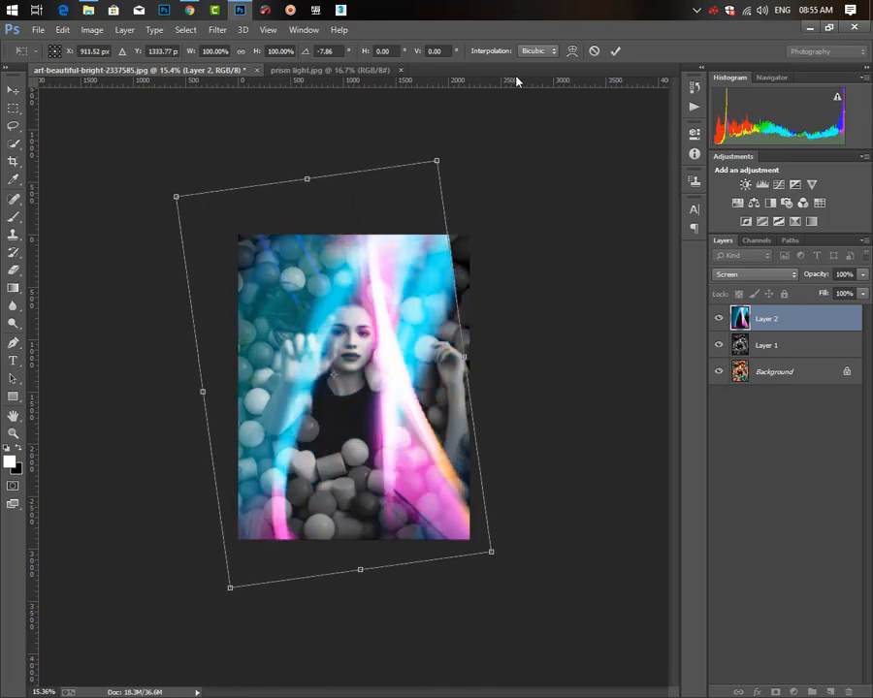
mouse_move(437, 160)
left_mouse_down()
mouse_move(363, 197)
mouse_move(430, 175)
left_mouse_up()
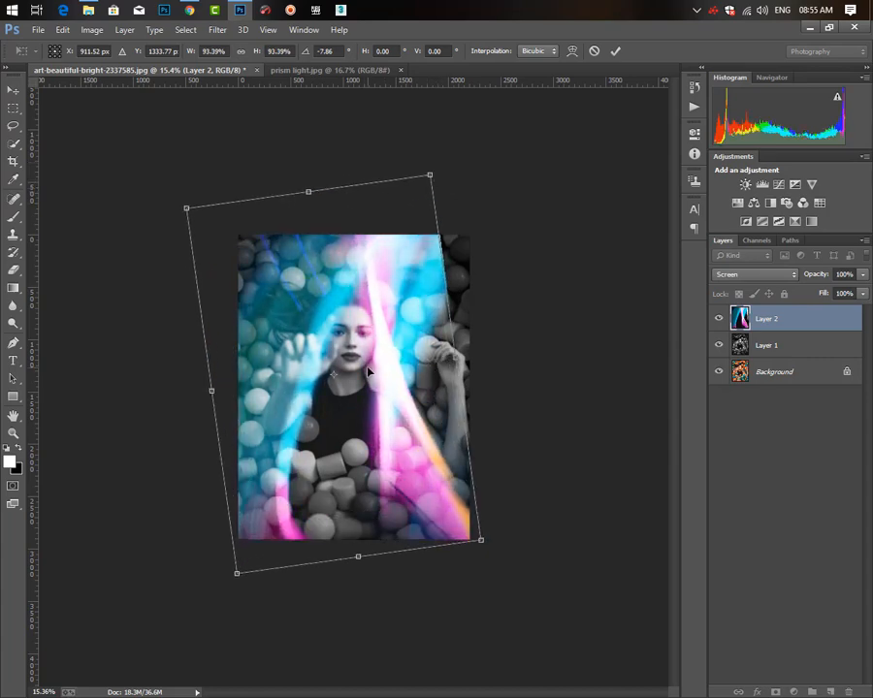
key("Return")
Step: Add a layer mask to Layer 2 and hide the light along the image's upper side edges with a black brush of size 1300
key("ctrl+plus")
key("ctrl+plus")
key("ctrl+plus")
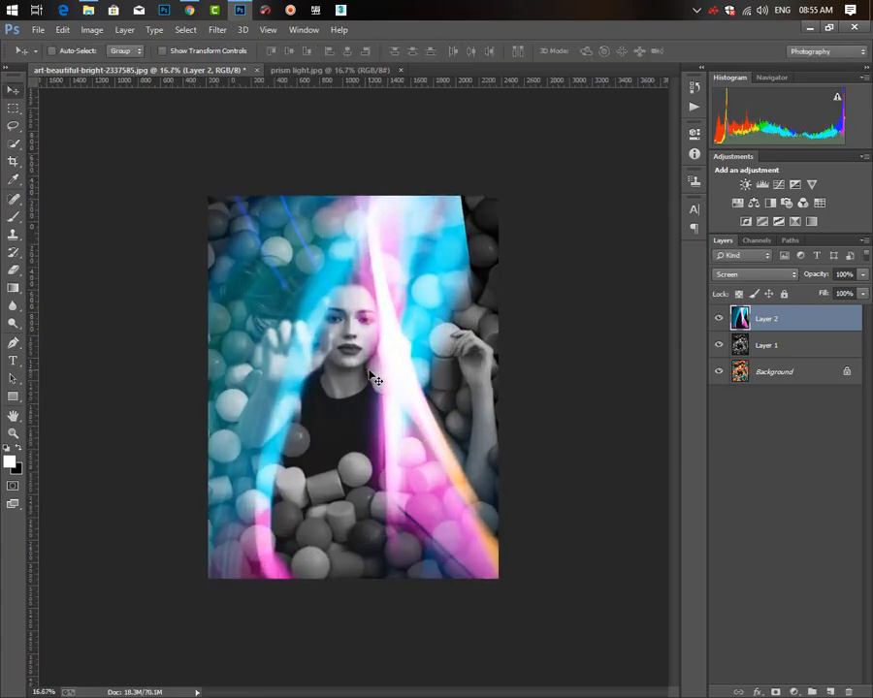
key("ctrl+minus")
key("ctrl+minus")
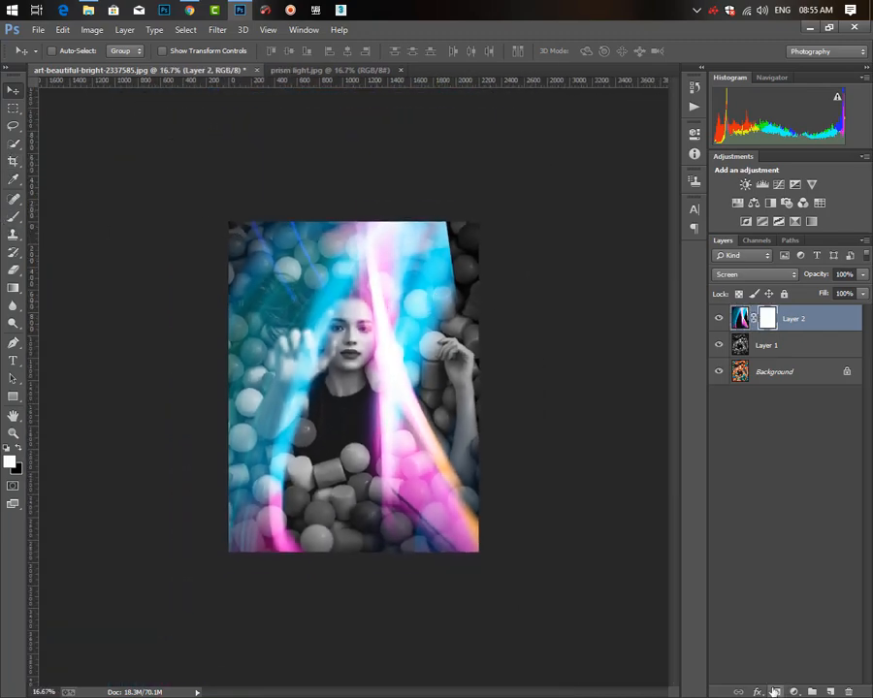
key("x")
left_click(11, 217)
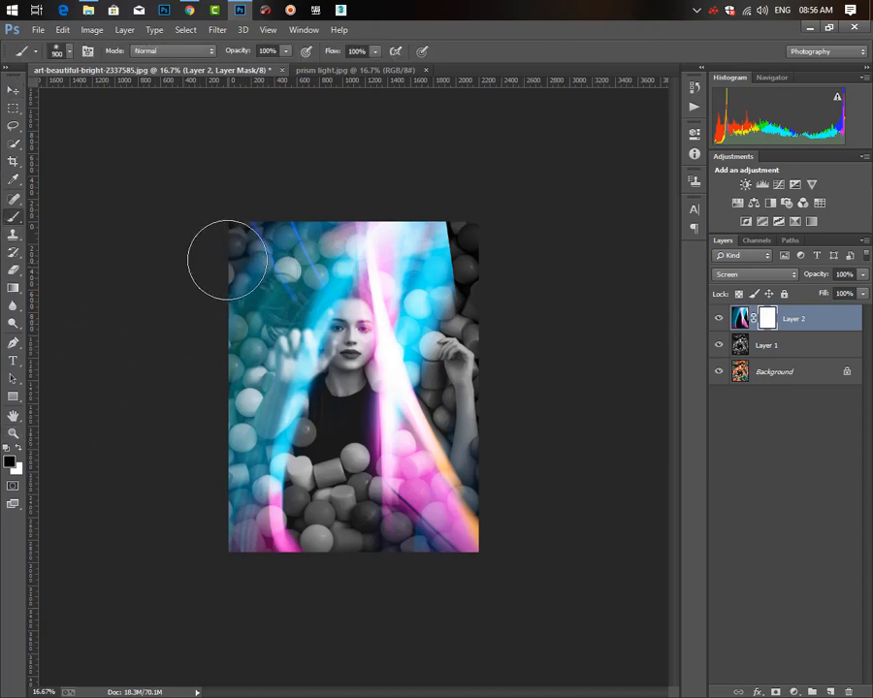
key("bracketright")
key("bracketright")
key("bracketright")
key("bracketright")
left_click_drag(195, 311, 214, 232)
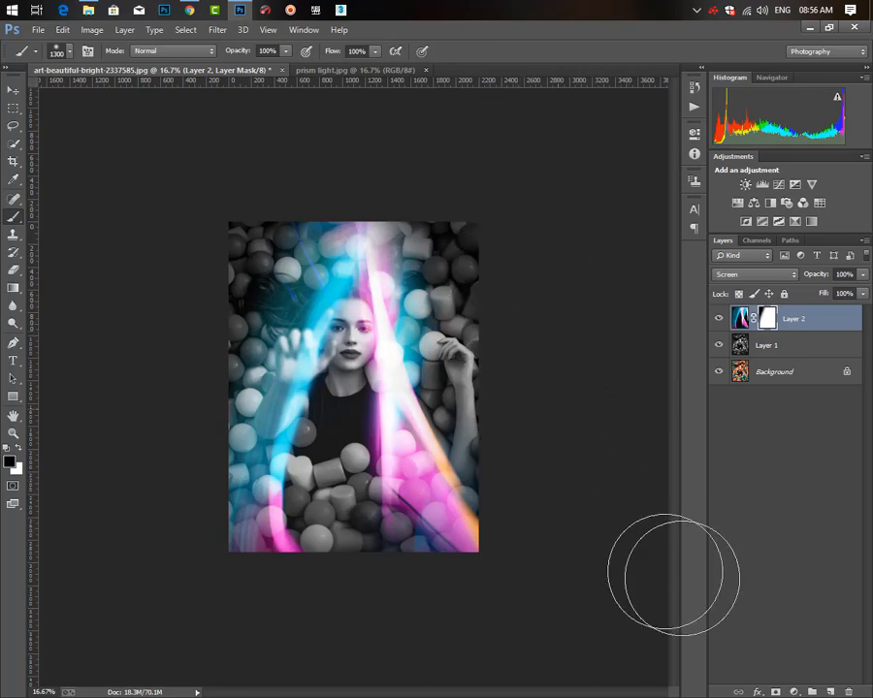
key("ctrl+plus")
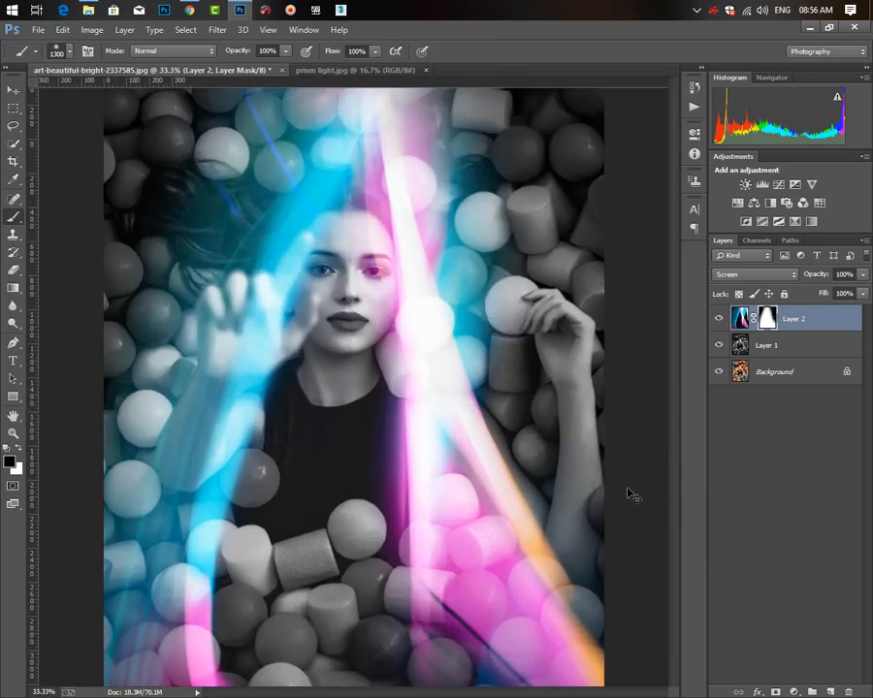
Step: Hide the light haze over the left side of the portrait by painting Layer 2's mask with a black brush of size 1000
key("ctrl+plus")
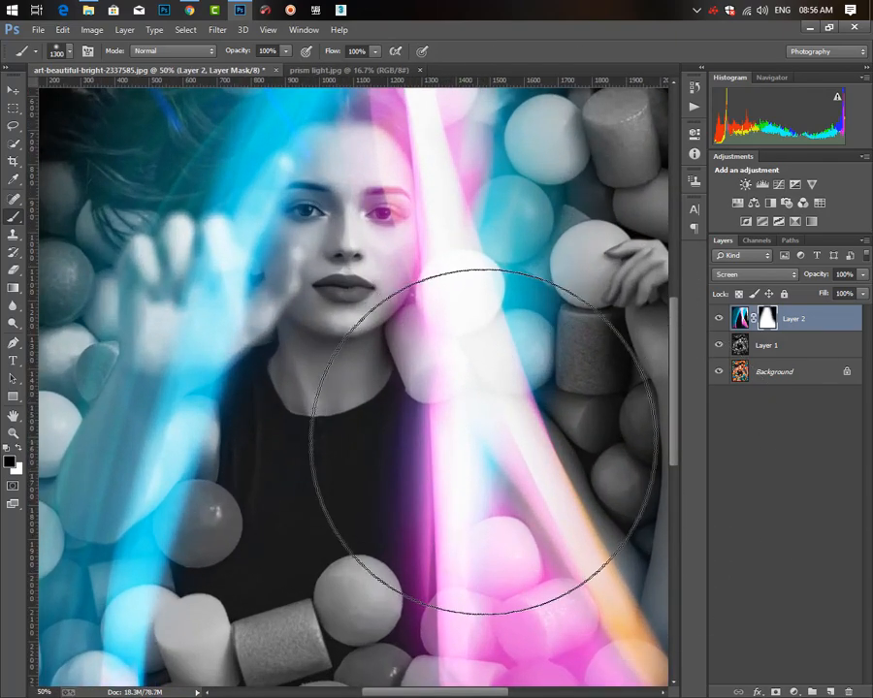
key("ctrl+minus")
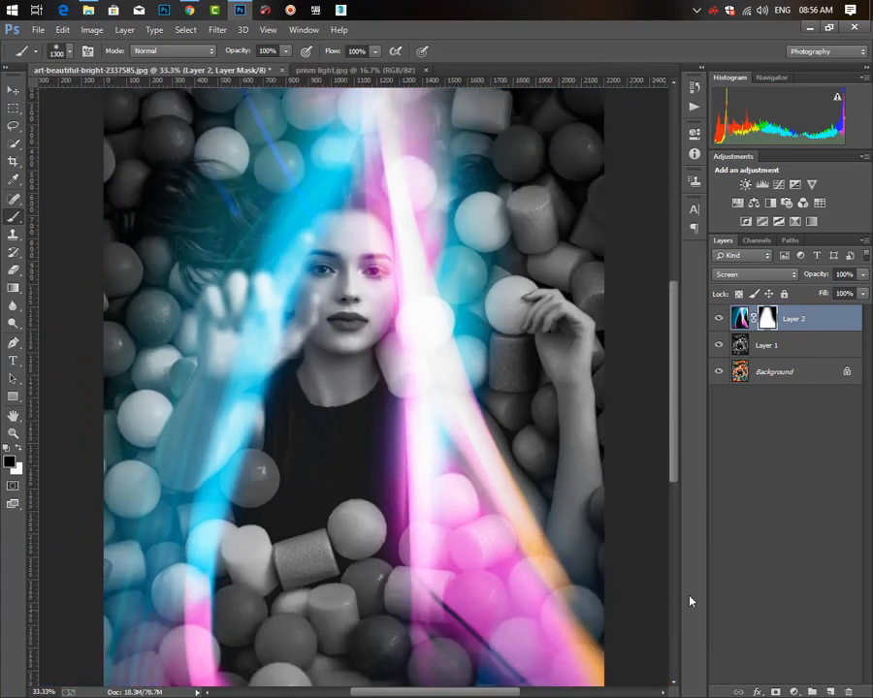
key("ctrl+minus")
key("ctrl+minus")
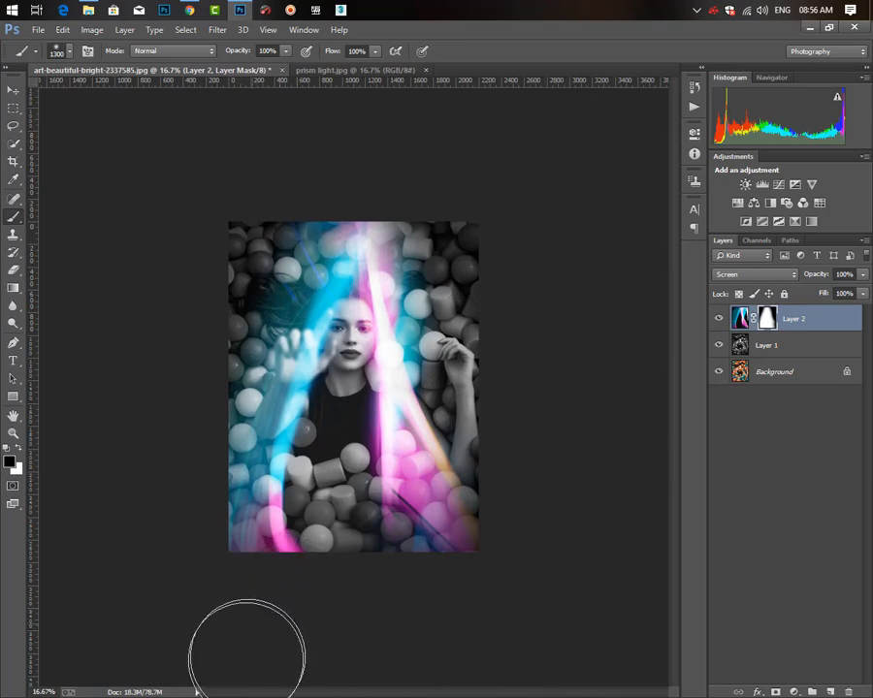
key("ctrl+plus")
key("ctrl+plus")
key("ctrl+minus")
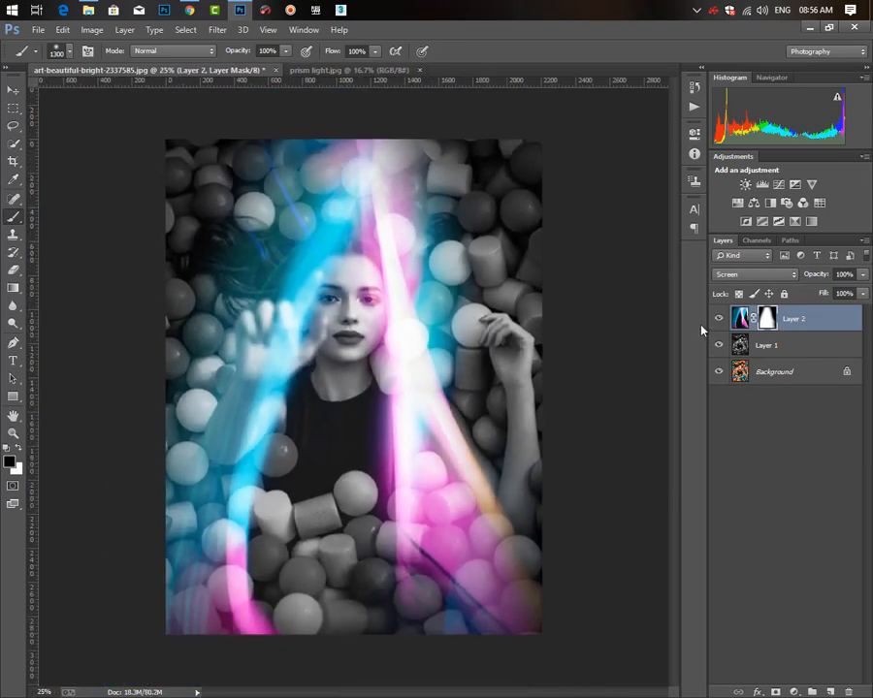
key("bracketleft")
key("bracketleft")
key("bracketleft")
mouse_move(158, 317)
left_mouse_down()
mouse_move(130, 564)
mouse_move(143, 697)
mouse_move(175, 397)
mouse_move(235, 191)
left_mouse_up()
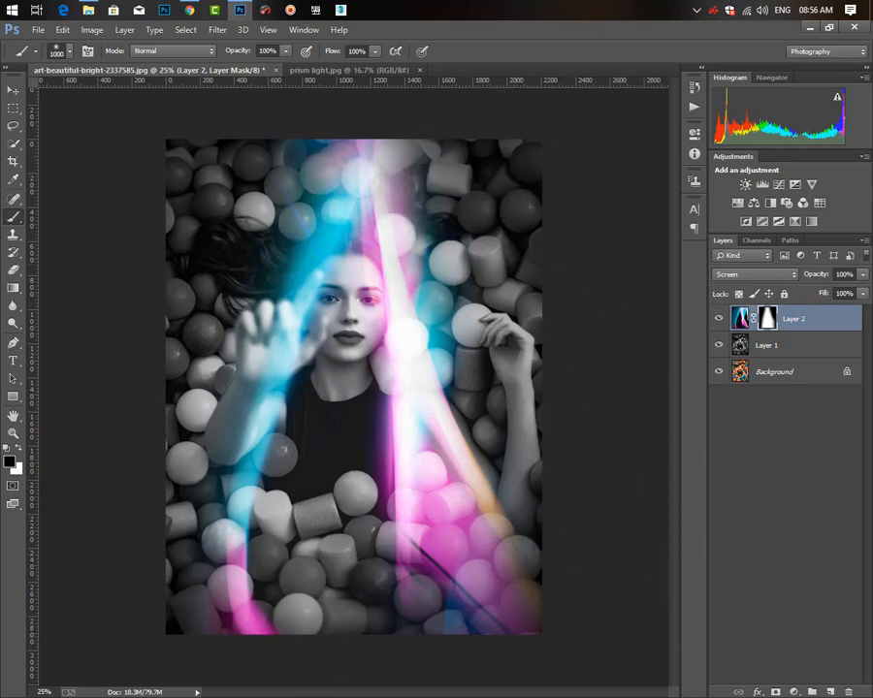
Step: Move the Layer 2 light streaks slightly up and to the right so they clear the woman's face
key("ctrl+plus")
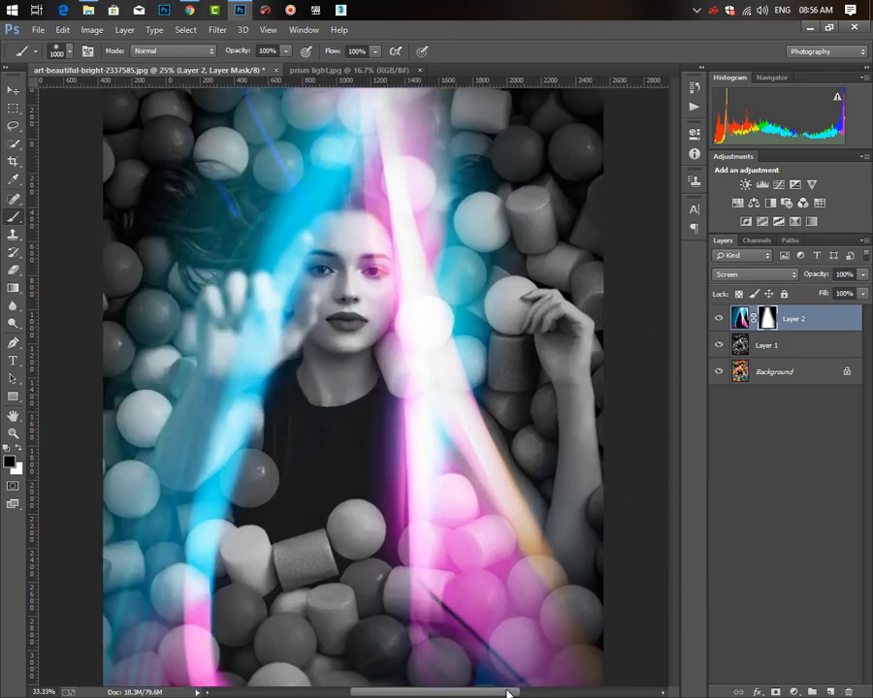
key("ctrl+plus")
key("ctrl+minus")
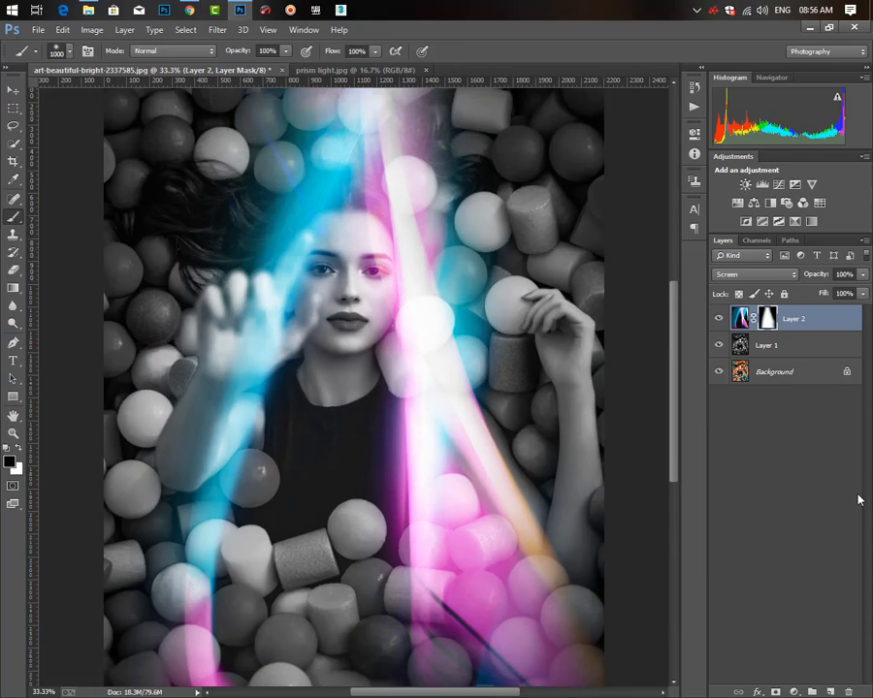
left_click(796, 323)
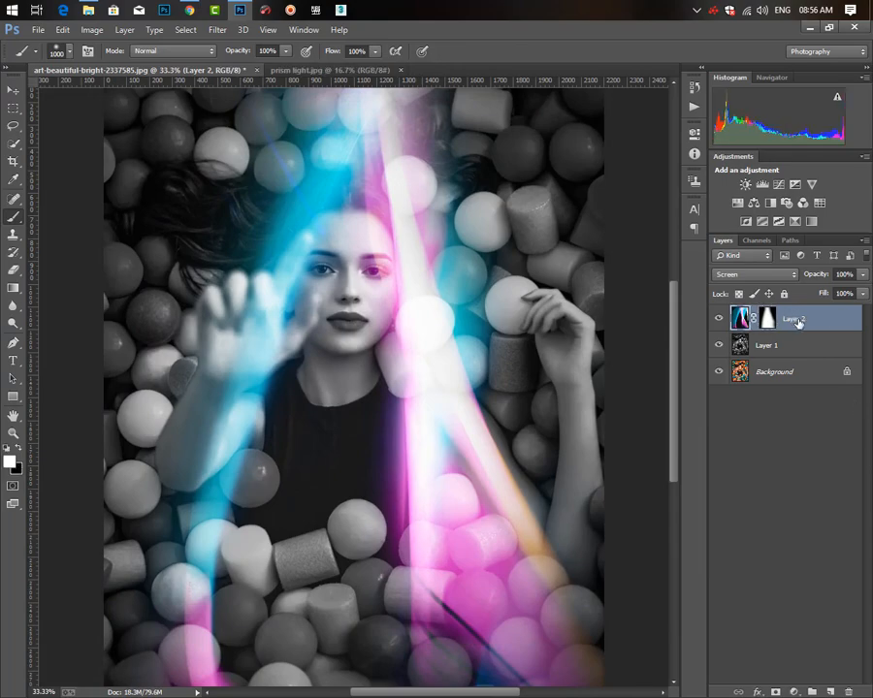
left_click(13, 90)
left_click_drag(344, 448, 359, 414)
key("ctrl+minus")
key("ctrl+minus")
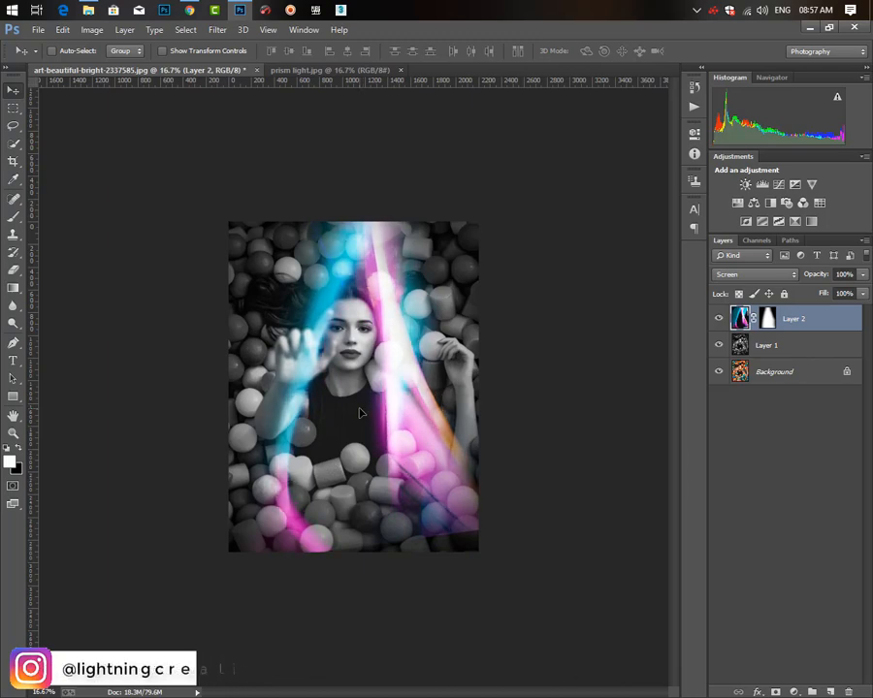
key("ctrl+plus")
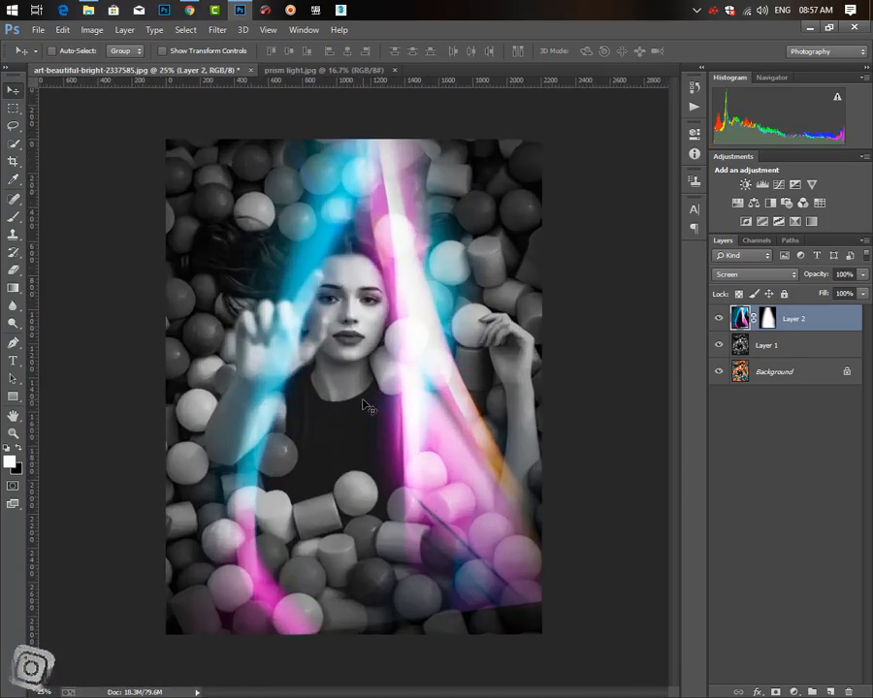
Step: Paint black on Layer 2's mask with a brush of size 1400 to hide the streaks on the portrait's right side
left_click(769, 318)
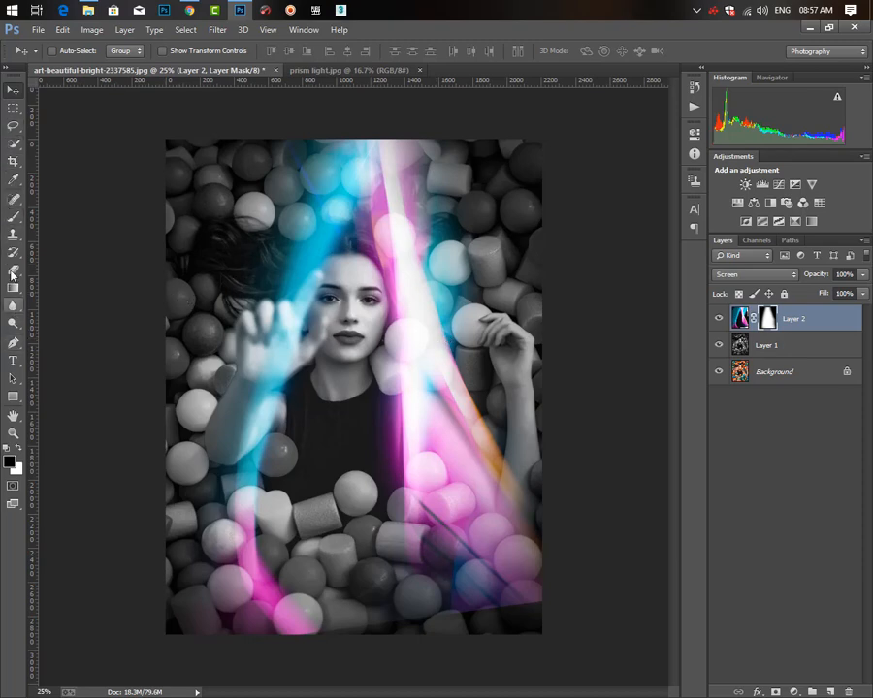
left_click(14, 216)
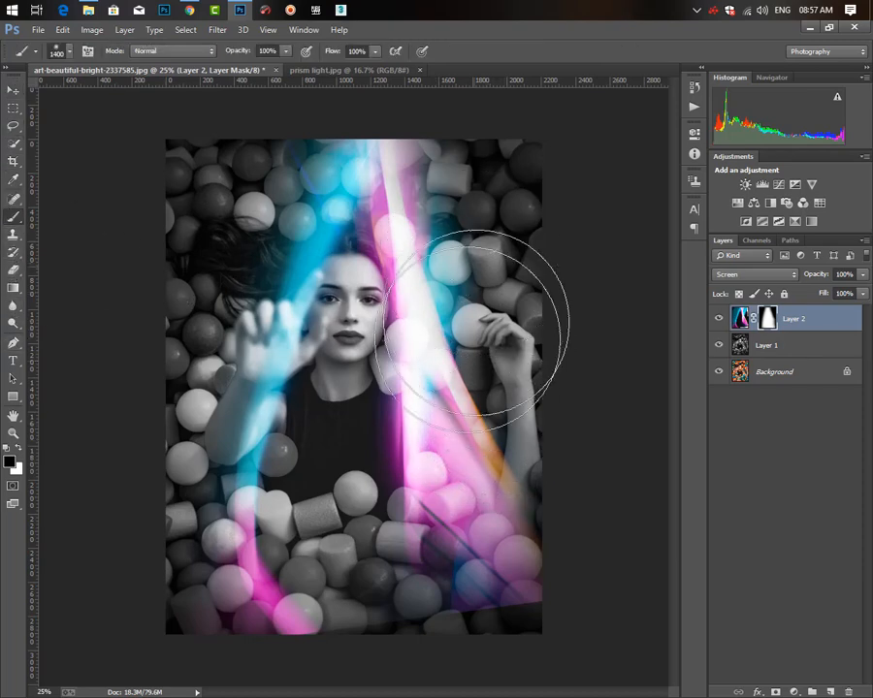
mouse_move(490, 175)
left_mouse_down()
mouse_move(479, 607)
mouse_move(487, 535)
mouse_move(514, 497)
mouse_move(477, 530)
mouse_move(512, 570)
left_mouse_up()
Step: Reduce the brush to size 600 and mask out the remaining light beside the woman's face and hair on Layer 2
key("[")
key("[")
key("[")
key("[")
key("[")
key("[")
key("[")
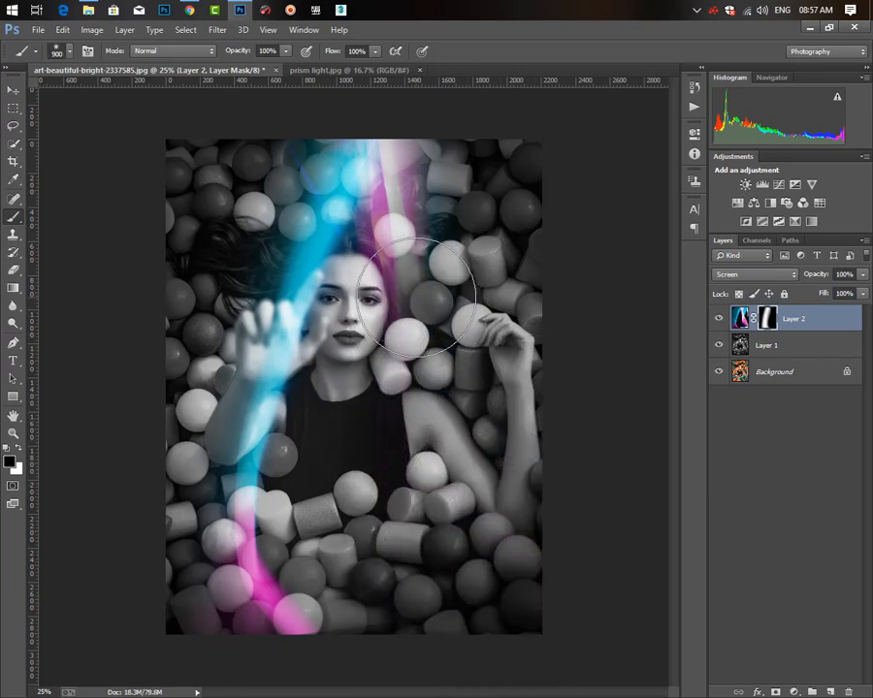
key("[")
mouse_move(426, 250)
left_mouse_down()
mouse_move(425, 272)
mouse_move(455, 223)
mouse_move(429, 214)
mouse_move(402, 310)
left_mouse_up()
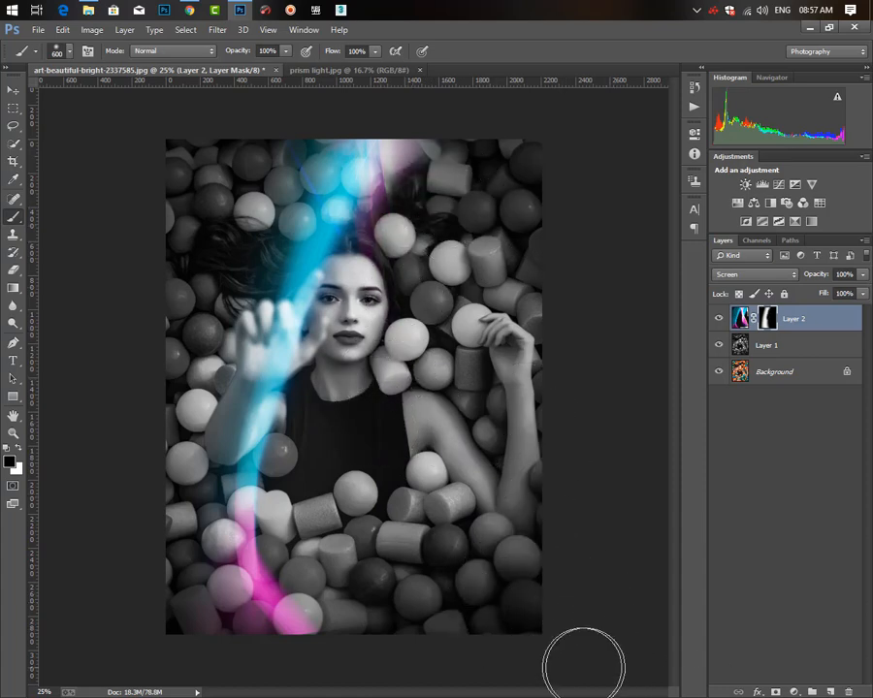
Step: Bring the prism light image in again as a new layer scaled to about 67% over the portrait, with blend mode Screen
left_click(338, 73)
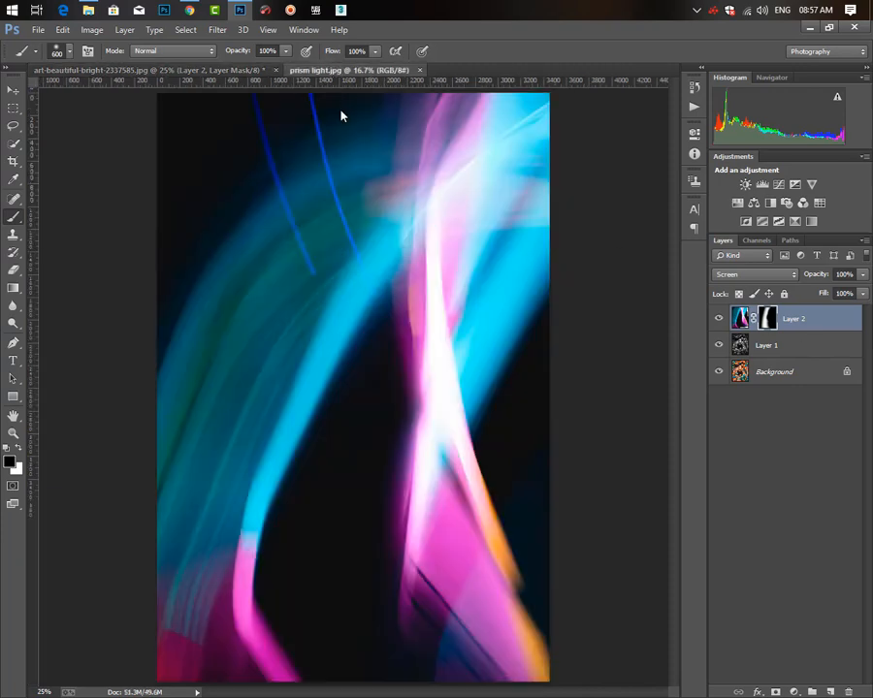
left_click(17, 90)
left_click_drag(169, 72, 478, 270)
key("ctrl+t")
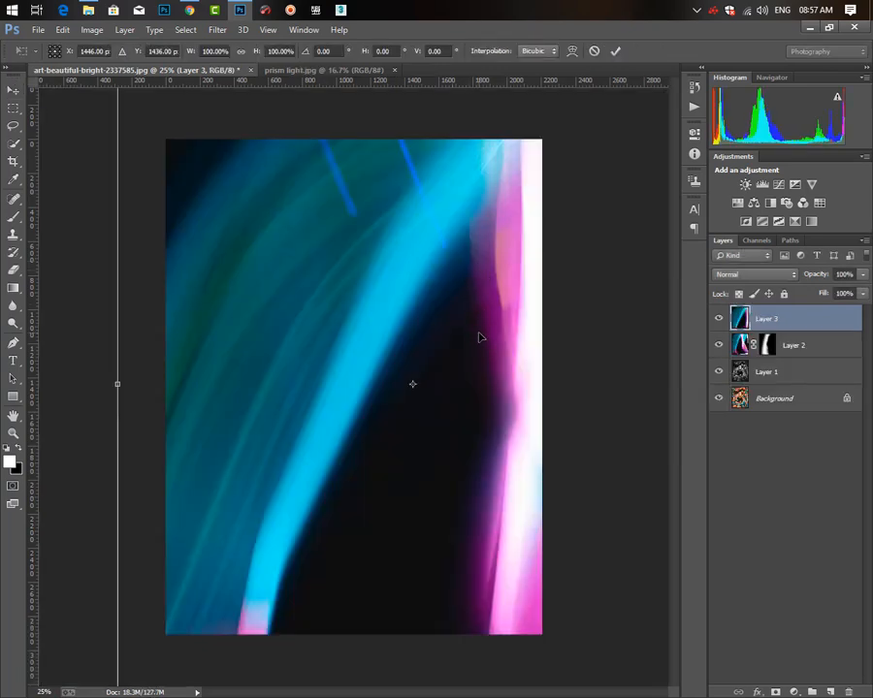
key("ctrl+0")
left_click_drag(585, 100, 504, 194)
left_click_drag(433, 315, 400, 335)
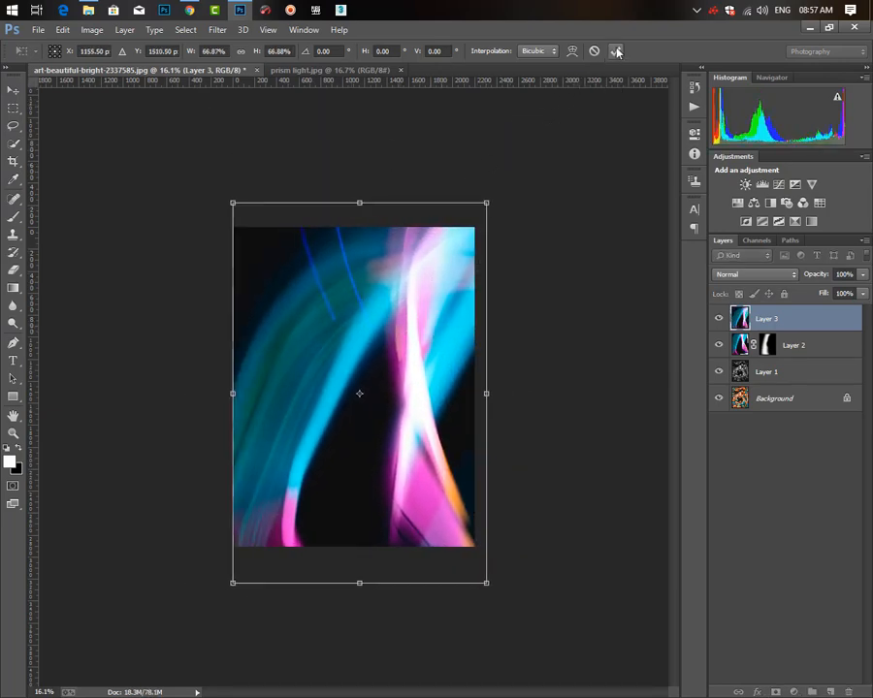
left_click(754, 275)
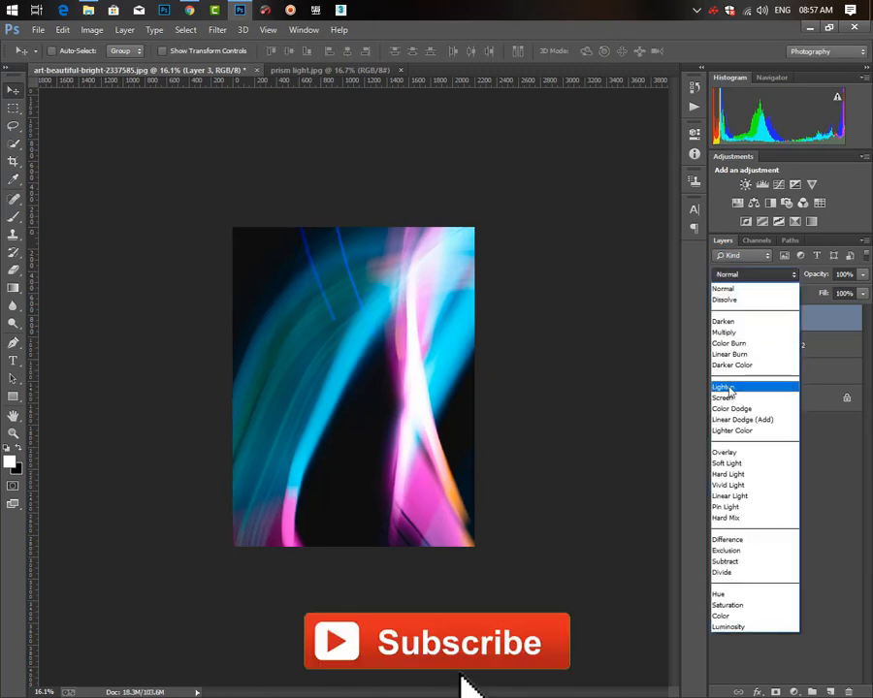
left_click(723, 397)
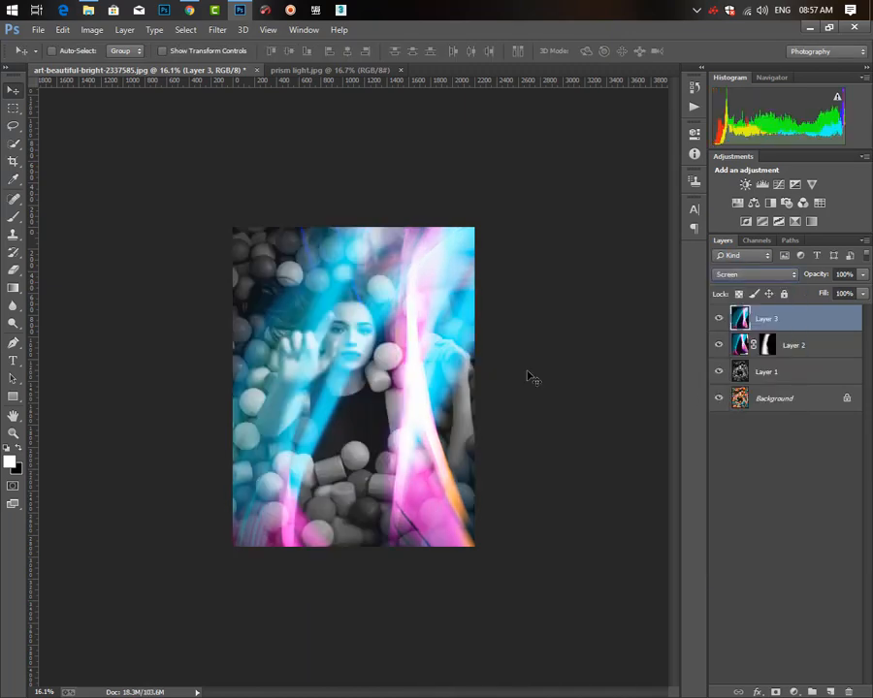
Step: Add a layer mask to Layer 3 and hide its light over the face and left side with a black brush of size 1900
left_click(17, 222)
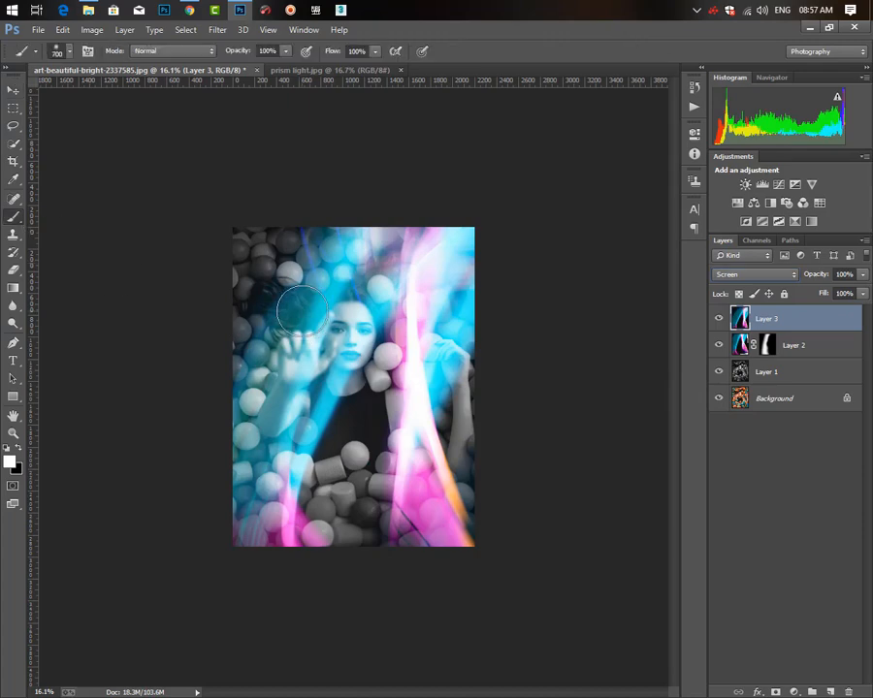
left_click(776, 691)
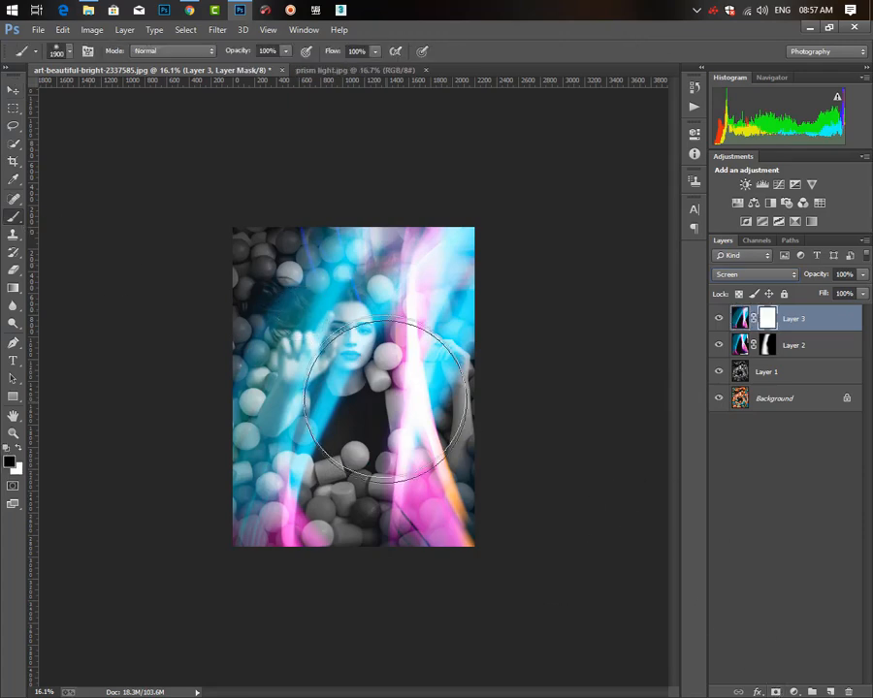
key("x")
mouse_move(223, 291)
left_mouse_down()
mouse_move(282, 309)
mouse_move(295, 248)
mouse_move(198, 591)
mouse_move(163, 674)
mouse_move(232, 577)
left_mouse_up()
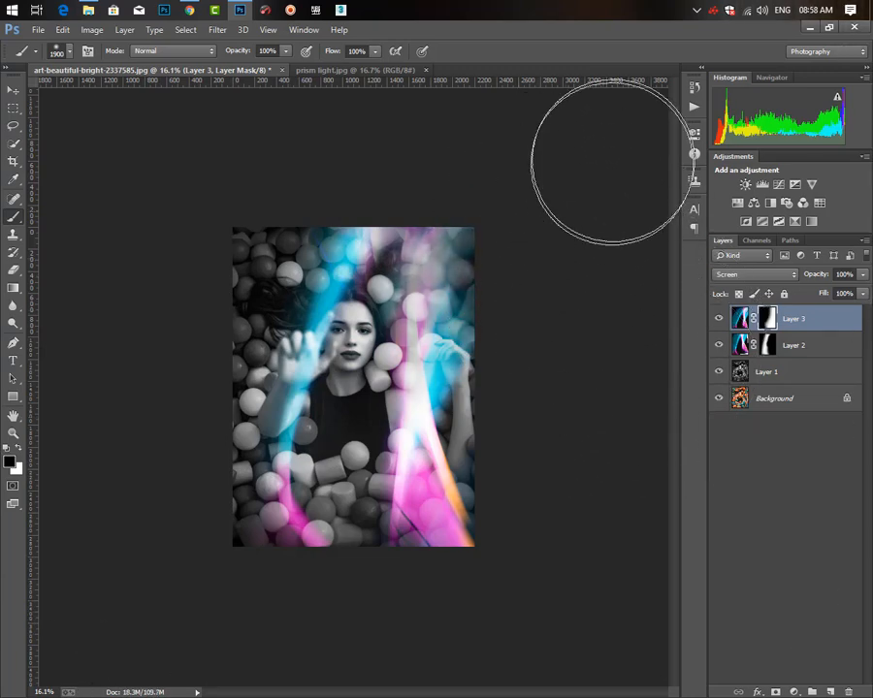
Step: Stamp all visible layers into a new merged layer above Layer 3
key("ctrl+plus")
key("ctrl+plus")
key("ctrl+plus")
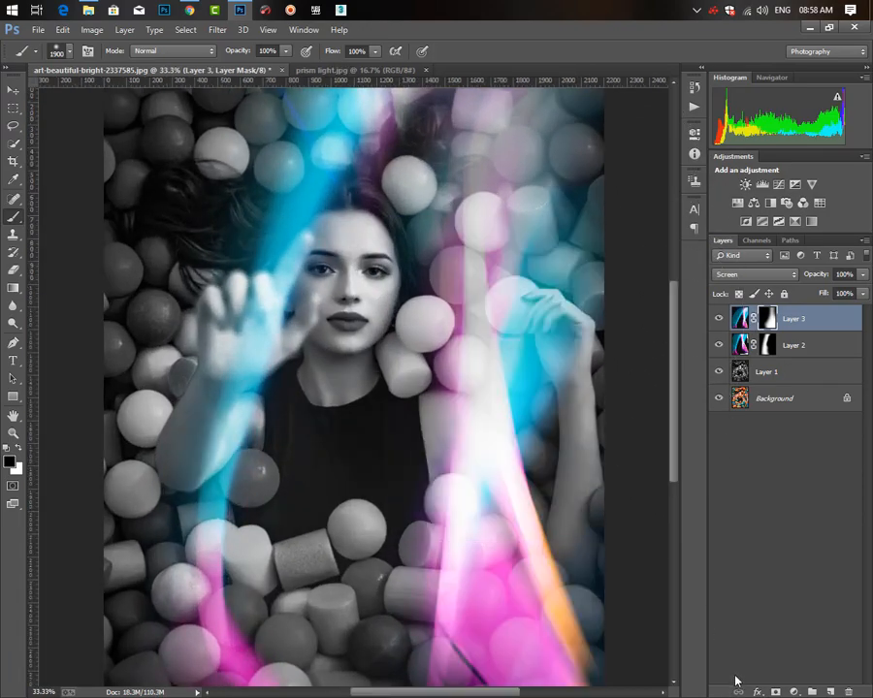
key("ctrl+plus")
key("ctrl+minus")
key("ctrl+minus")
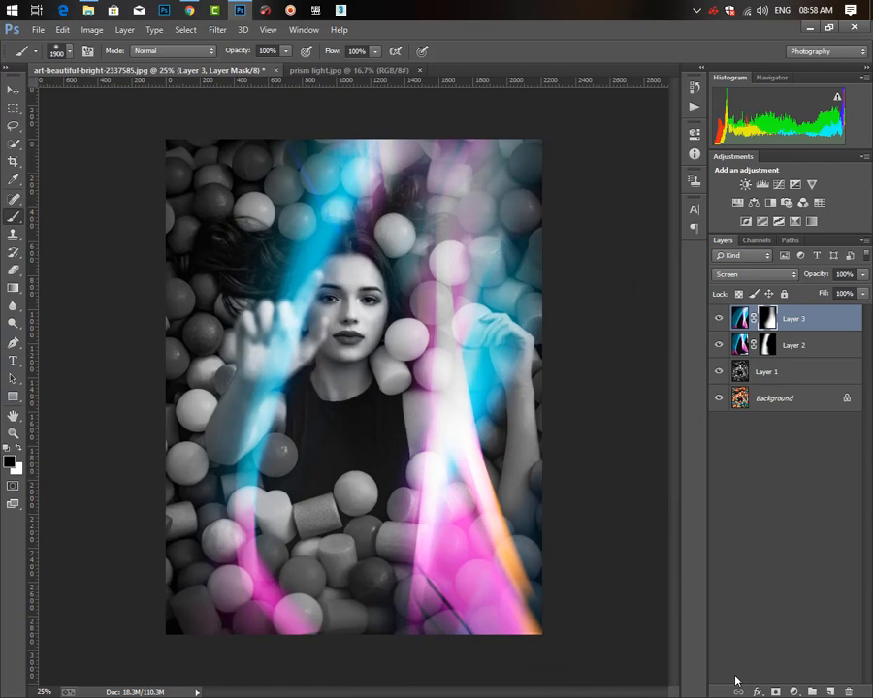
key("ctrl+minus")
key("ctrl+plus")
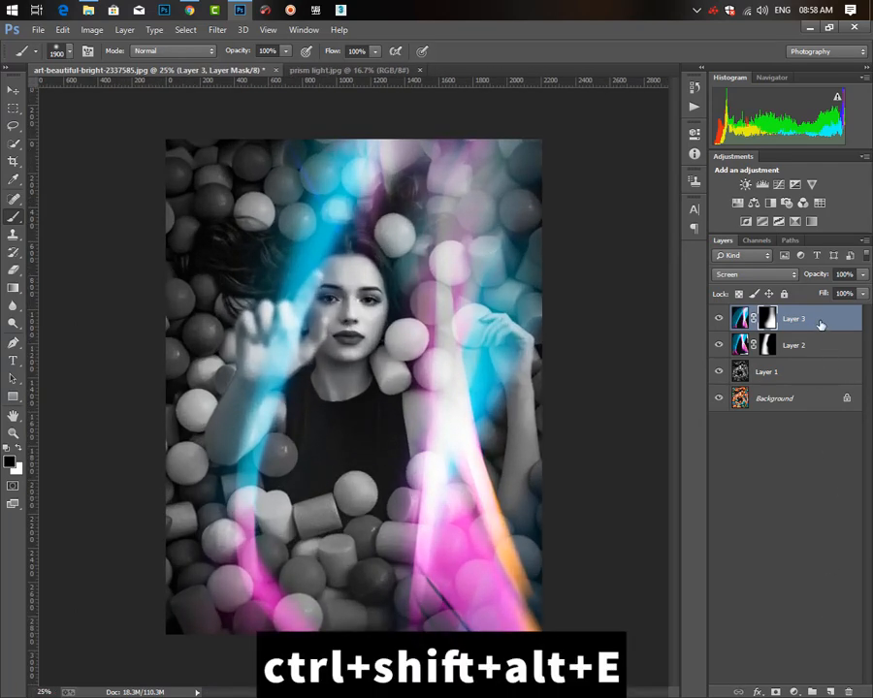
key("ctrl+shift+alt+e")
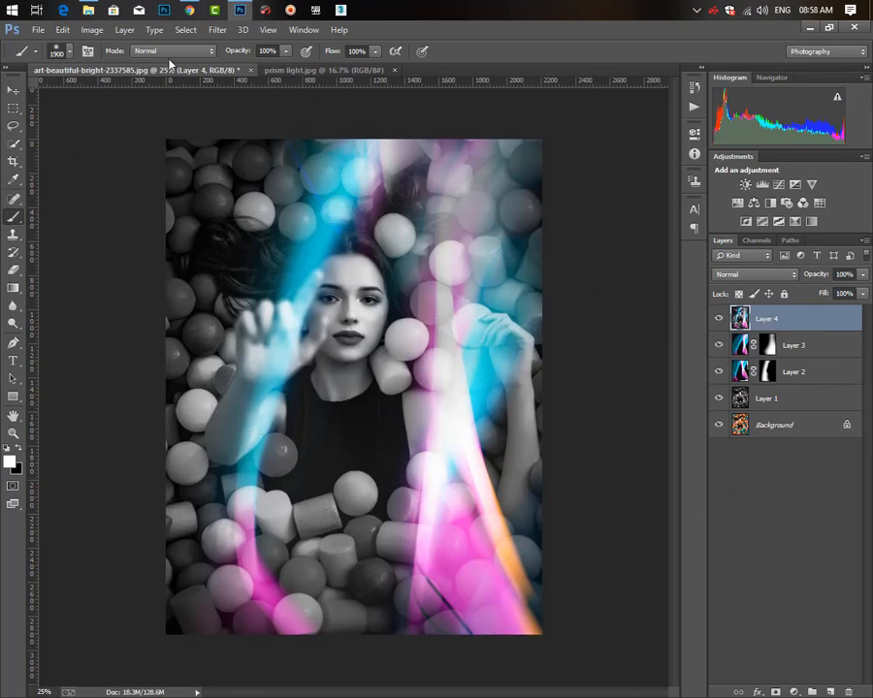
Step: Open the Camera Raw Filter on the merged layer and set Clarity to +31
left_click(311, 71)
key("ctrl+Tab")
key("ctrl+plus")
key("ctrl+plus")
key("ctrl+minus")
key("ctrl+minus")
left_click(217, 30)
left_click(233, 110)
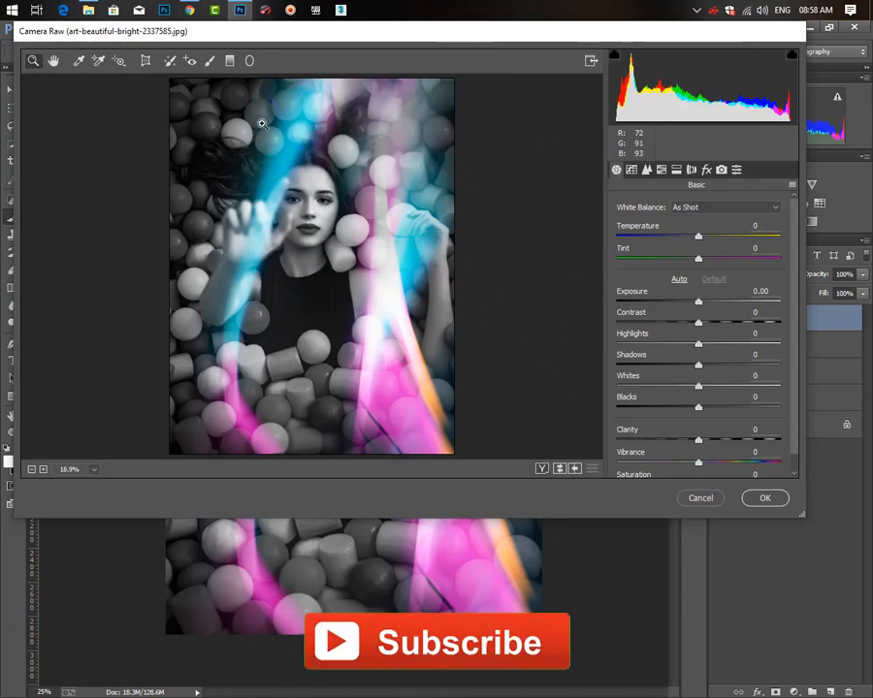
left_click_drag(306, 45, 327, 79)
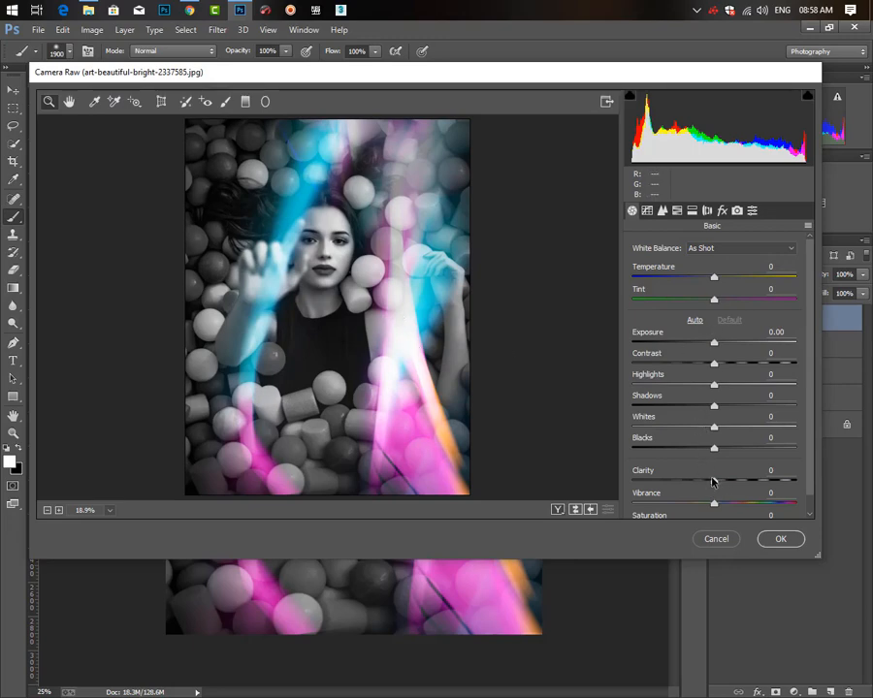
left_click_drag(713, 479, 739, 481)
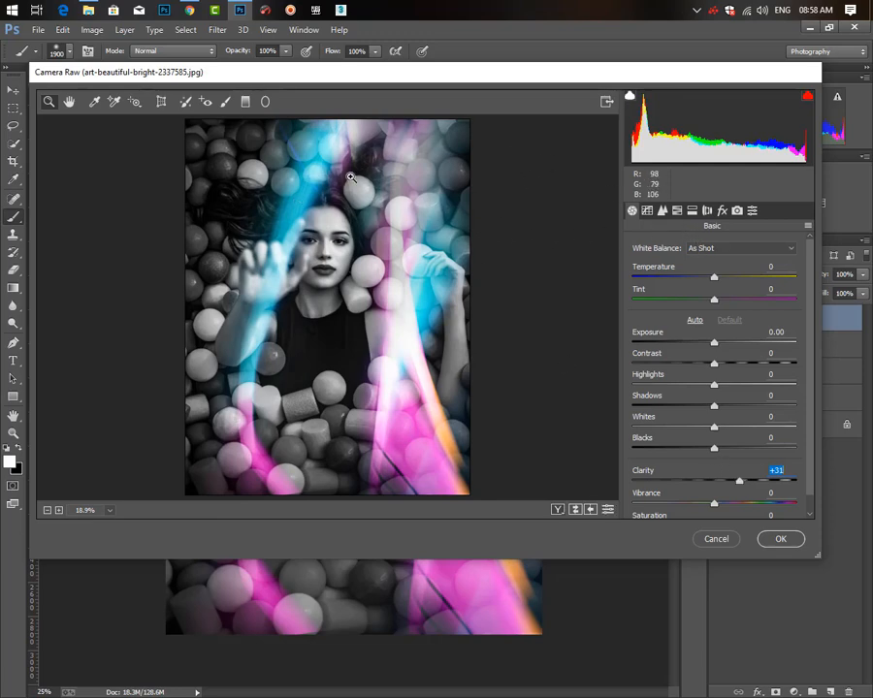
Step: Darken the image's right and left sides with two graduated filters using Exposure -0.90, Highlights -40, Shadows -21 and Dehaze +25
left_click(245, 103)
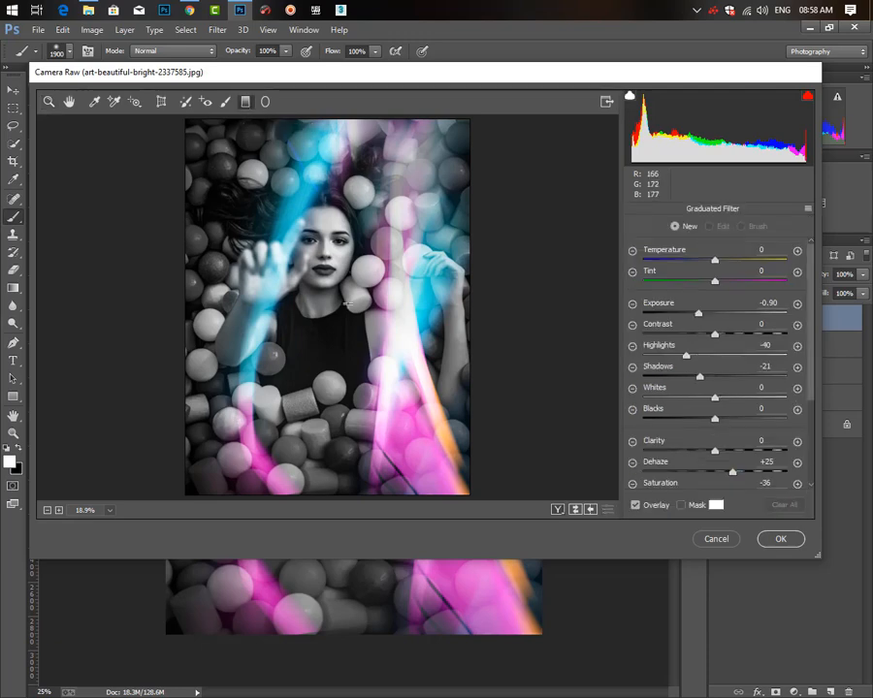
left_click_drag(536, 315, 322, 315)
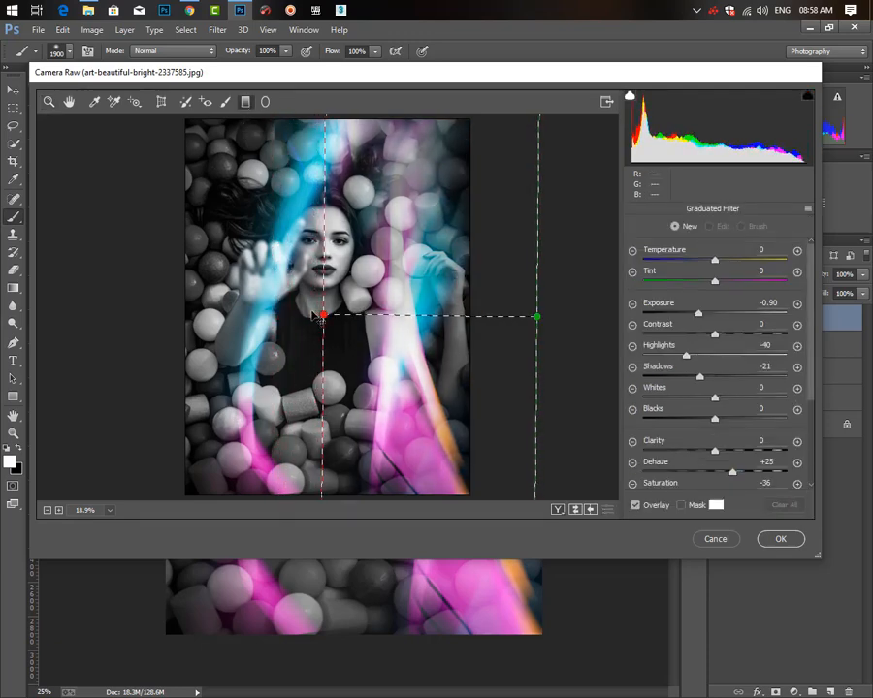
left_click_drag(142, 292, 330, 295)
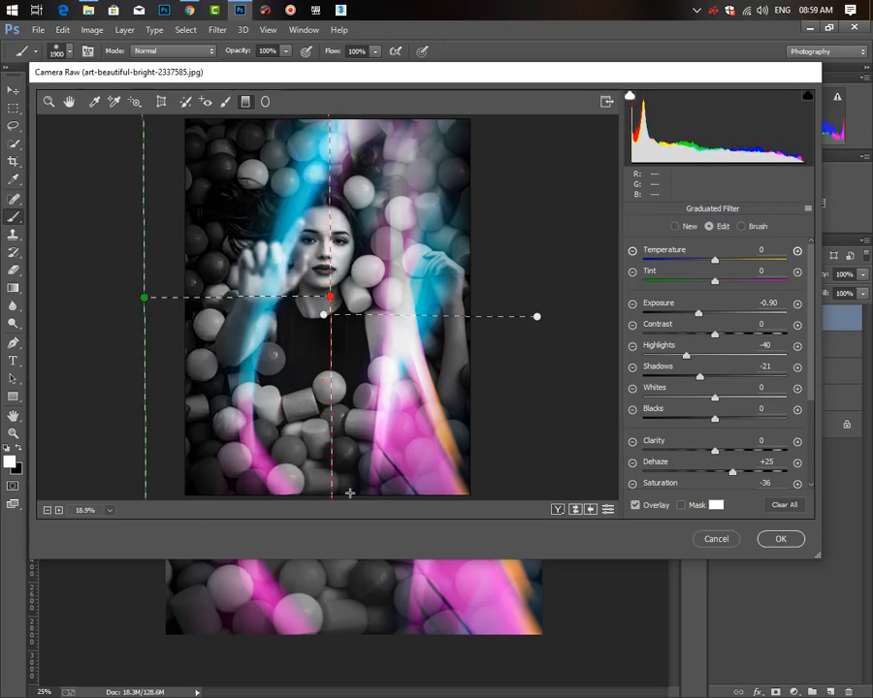
Step: Add a graduated filter rising from the image's bottom edge with Highlights -26 and Shadows -4, and apply the Camera Raw adjustments
key("ctrl+minus")
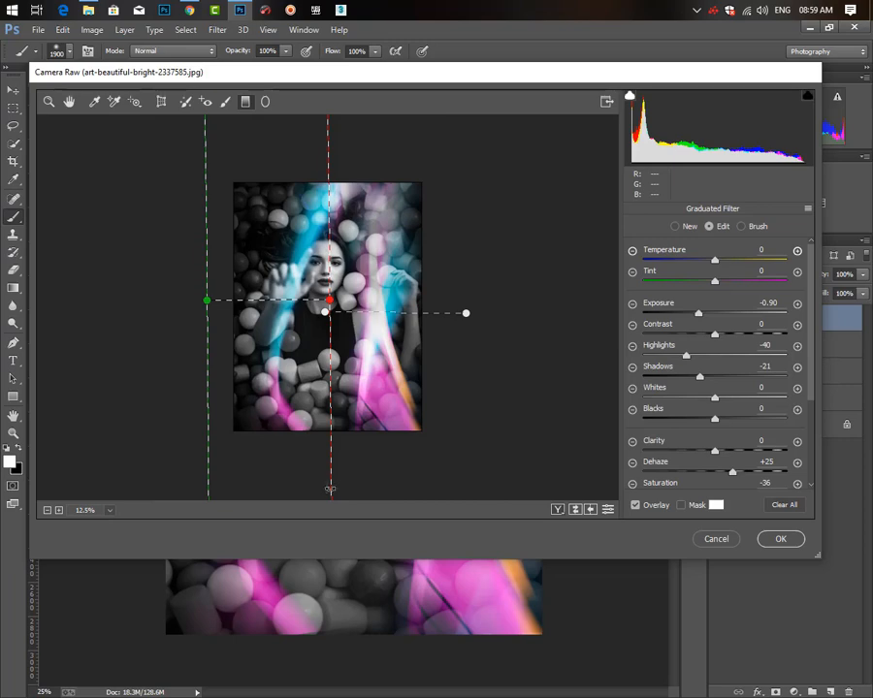
left_click_drag(319, 479, 321, 385)
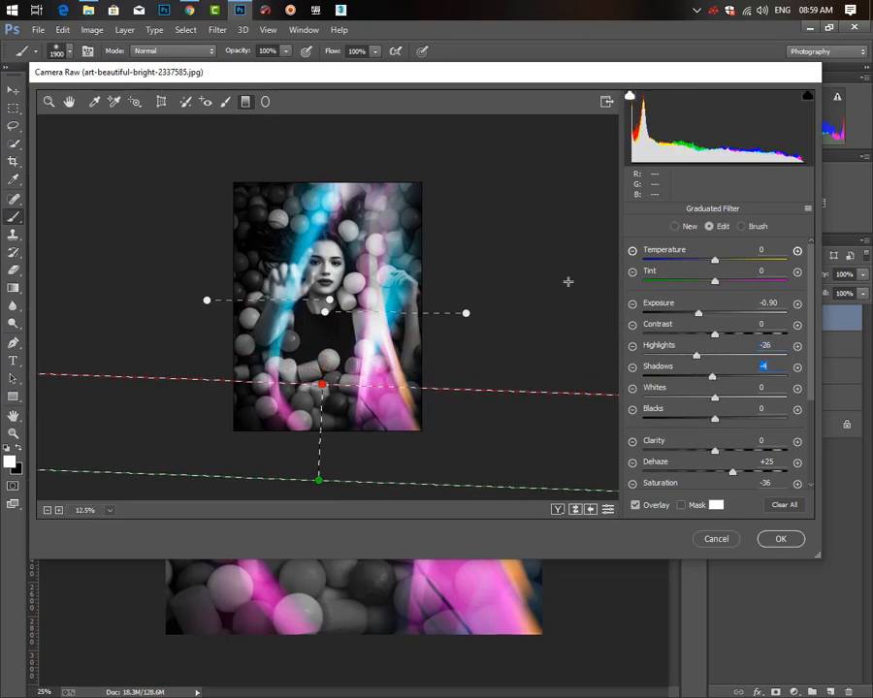
left_click(776, 539)
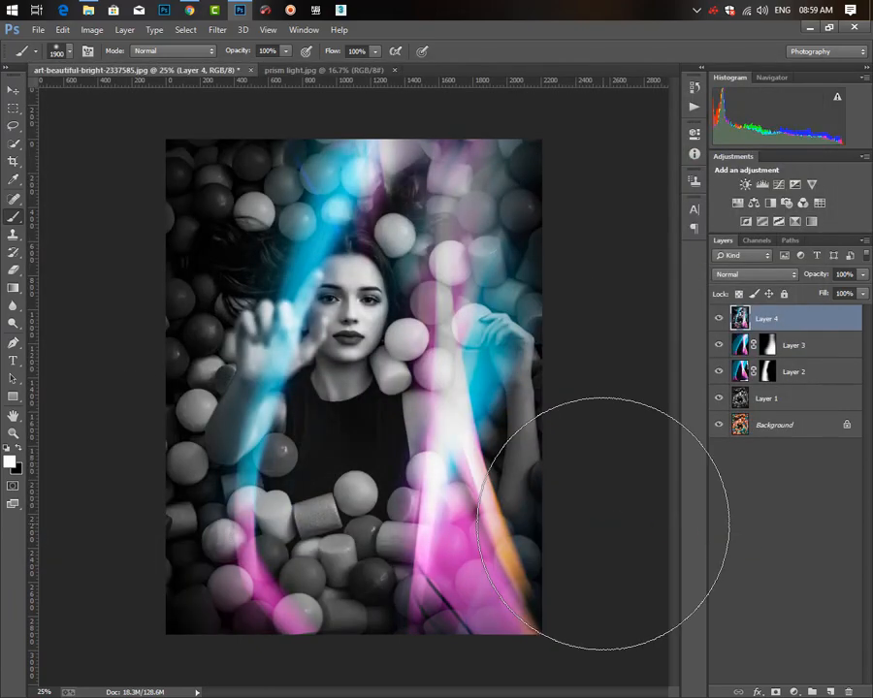
key("ctrl+plus")
key("ctrl+minus")
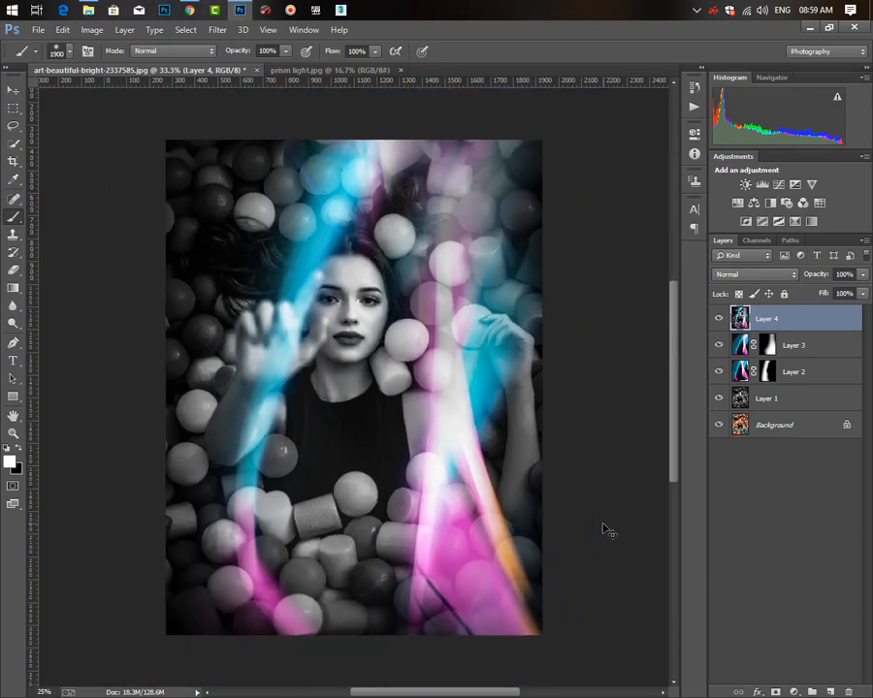
key("ctrl+minus")
key("ctrl+plus")
key("ctrl+plus")
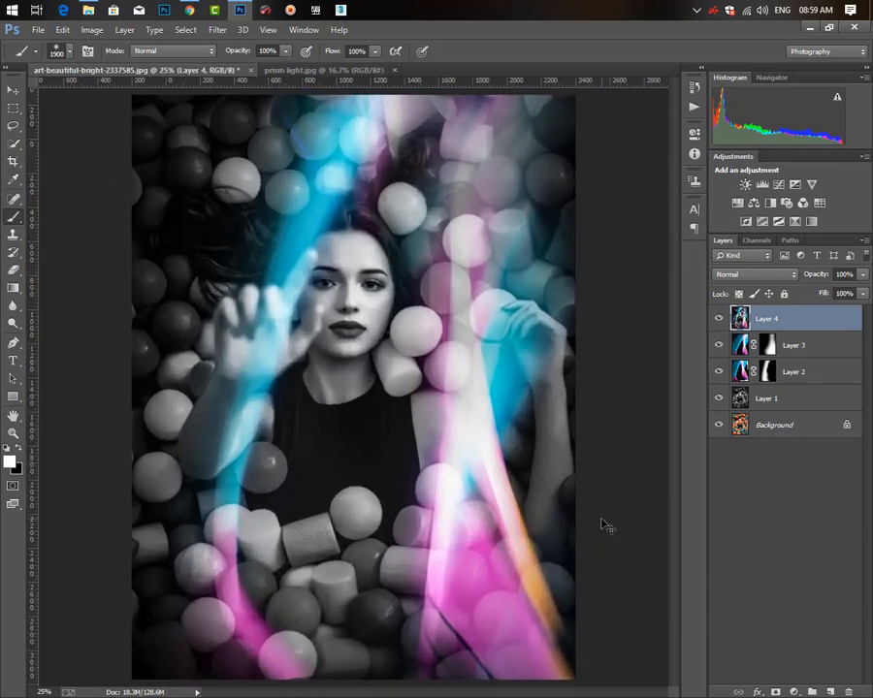
key("ctrl+minus")
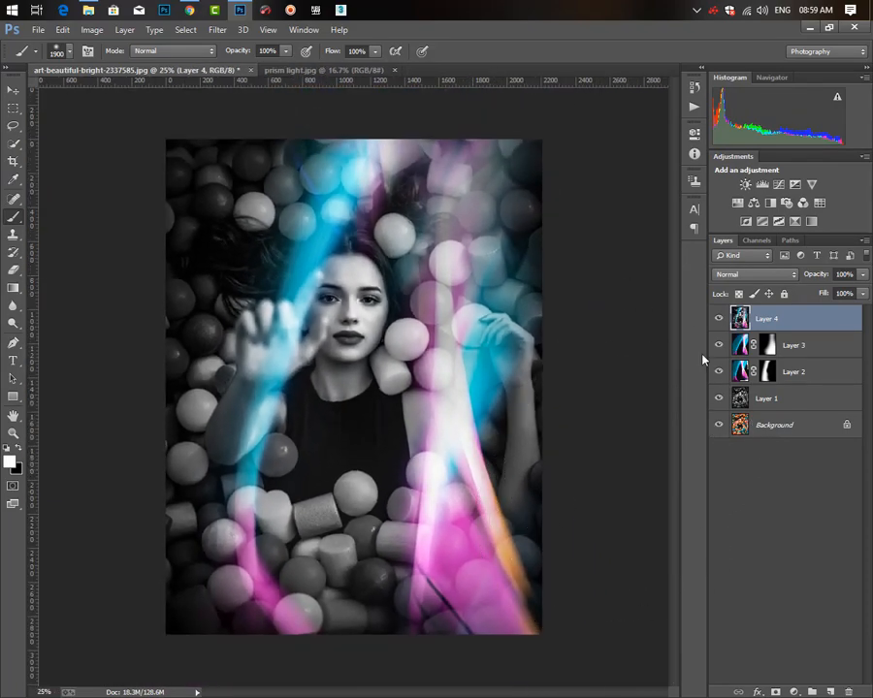
Step: Hide Layers 1, 2 and 3, and toggle Layer 4's visibility to compare the finished image with the original Background
left_click_drag(718, 346, 717, 407)
left_click(719, 319)
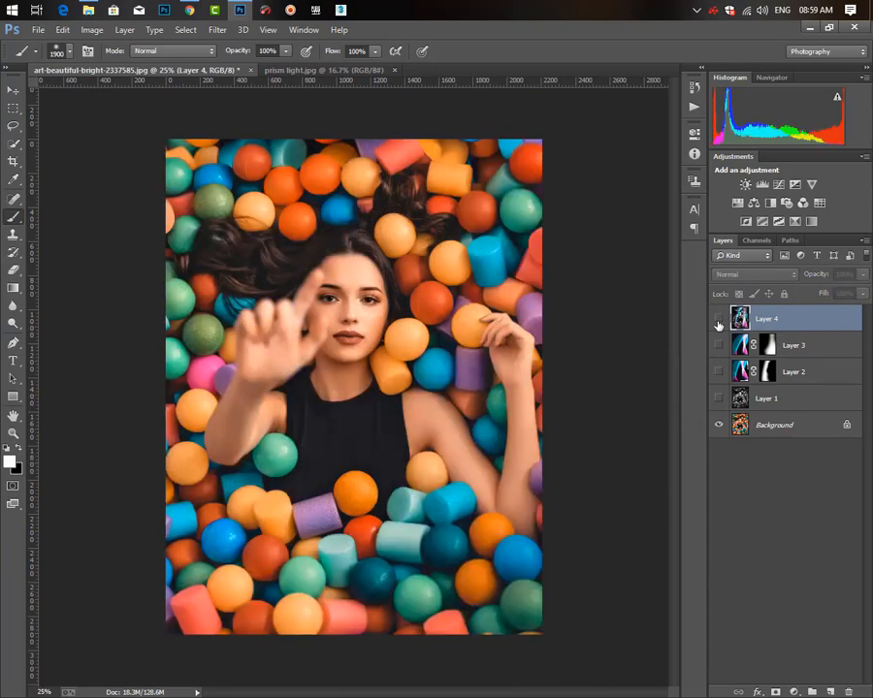
left_click(719, 319)
left_click(718, 321)
left_click(718, 320)
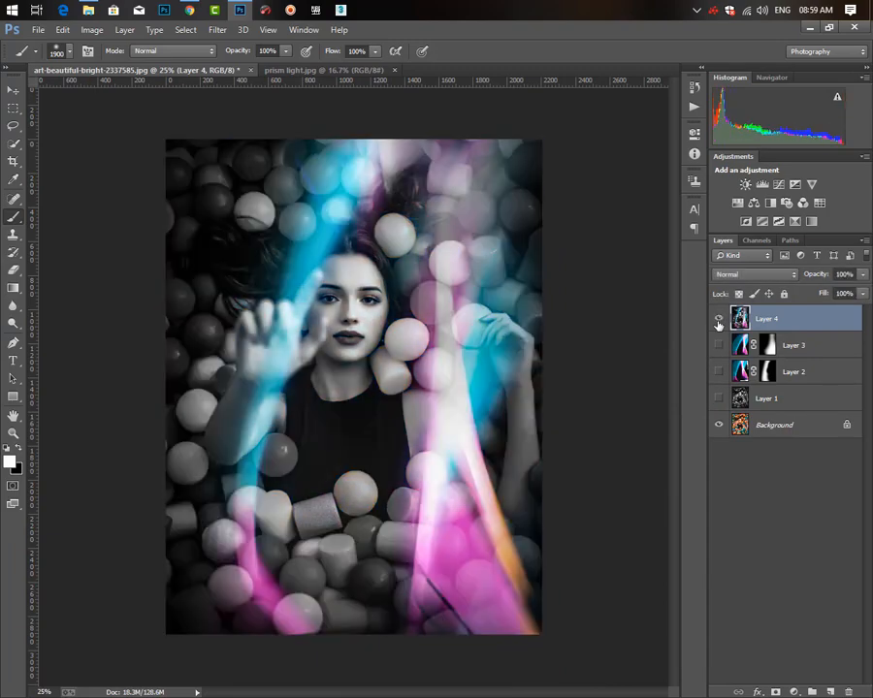
Step: Examine the face and prism light overlays at close and full view, switching Layer 4 off and on for a before/after comparison
key("ctrl+plus")
key("ctrl+plus")
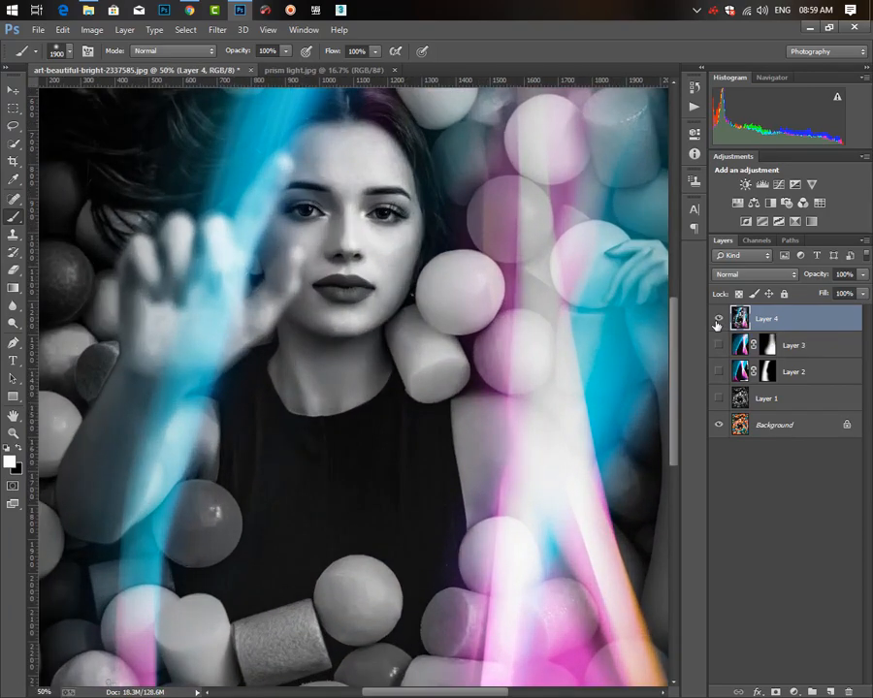
key("ctrl+plus")
key("ctrl+minus")
key("ctrl+minus")
left_click(718, 320)
left_click(717, 320)
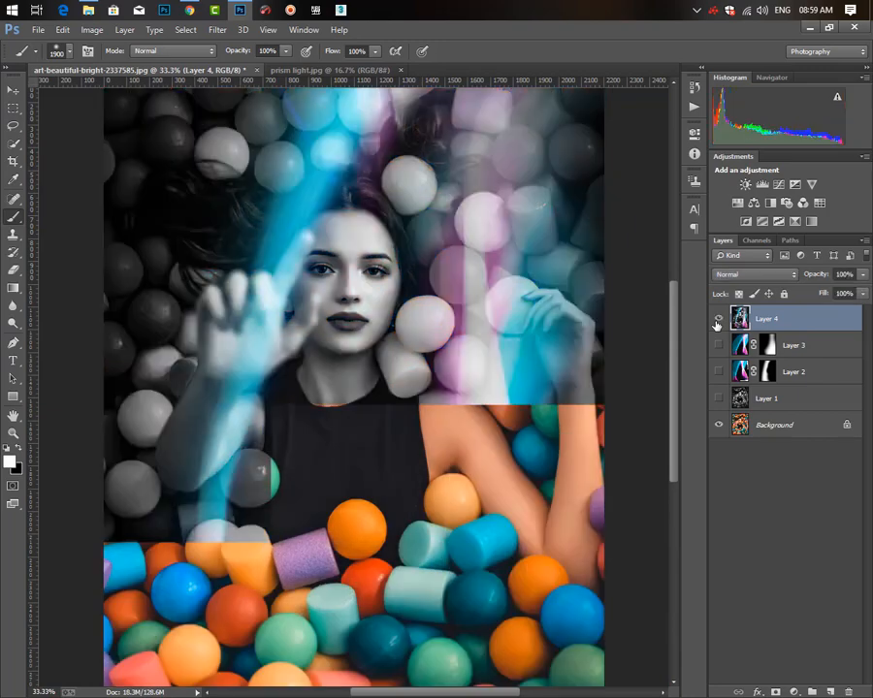
key("ctrl+minus")
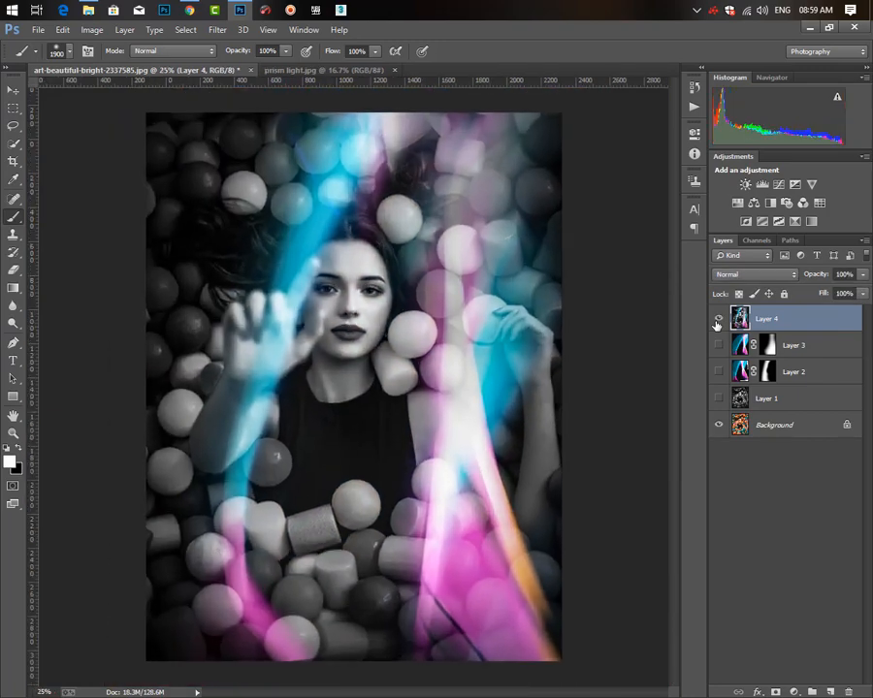
key("ctrl+plus")
left_click_drag(309, 273, 337, 366)
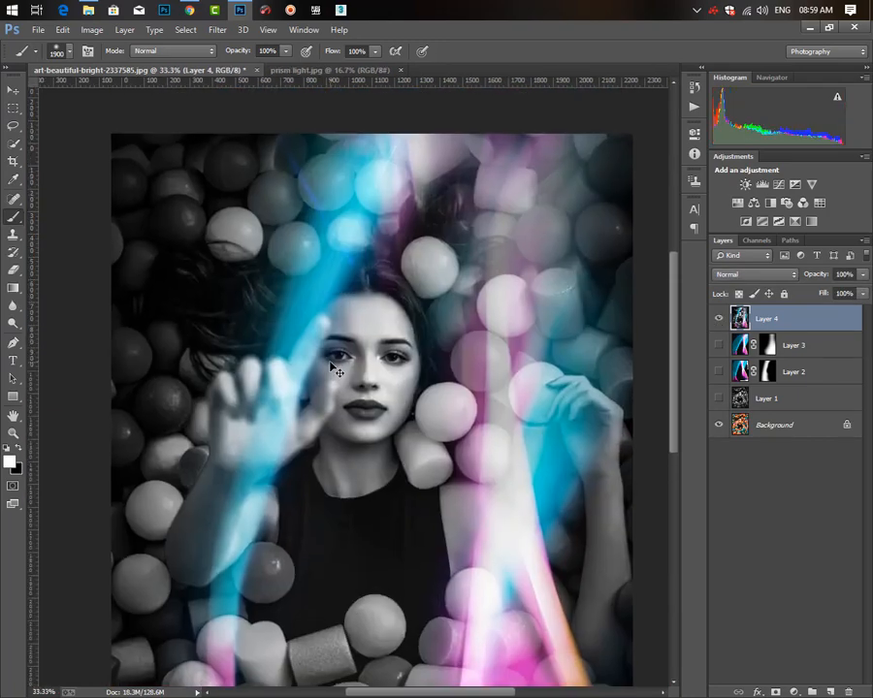
key("ctrl+plus")
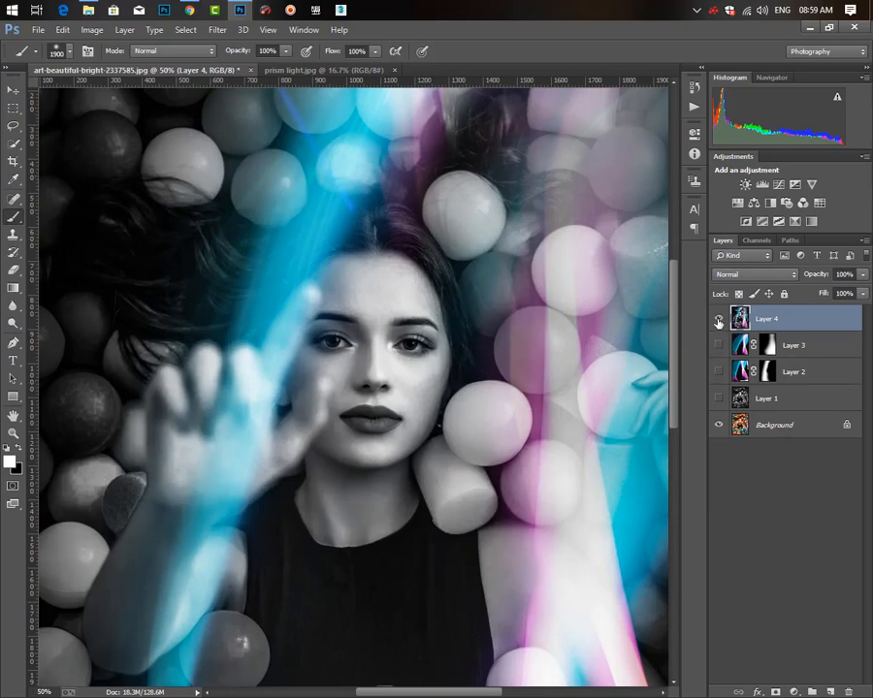
left_click(718, 320)
left_click(718, 320)
key("ctrl+minus")
key("ctrl+minus")
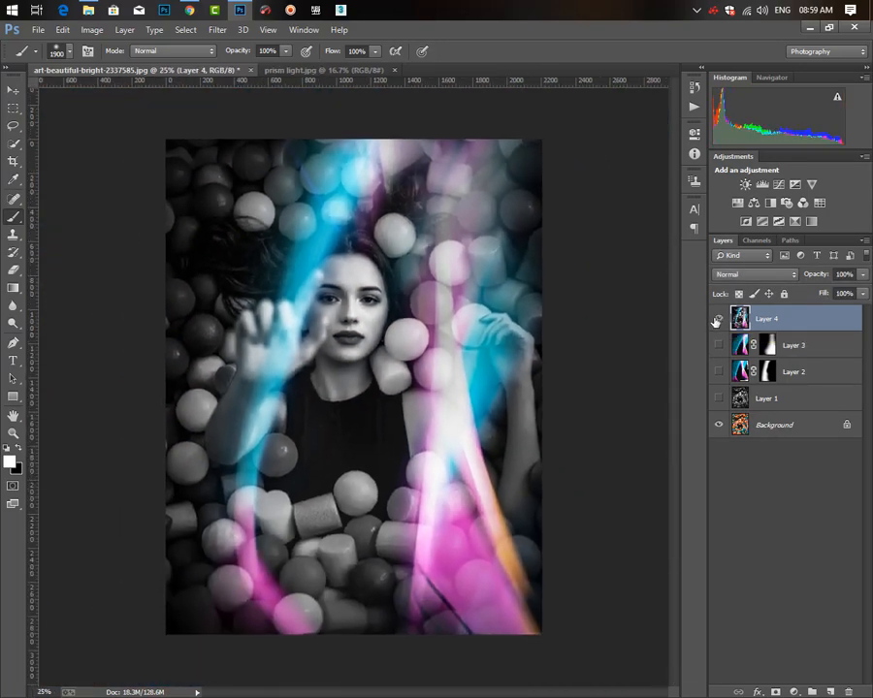